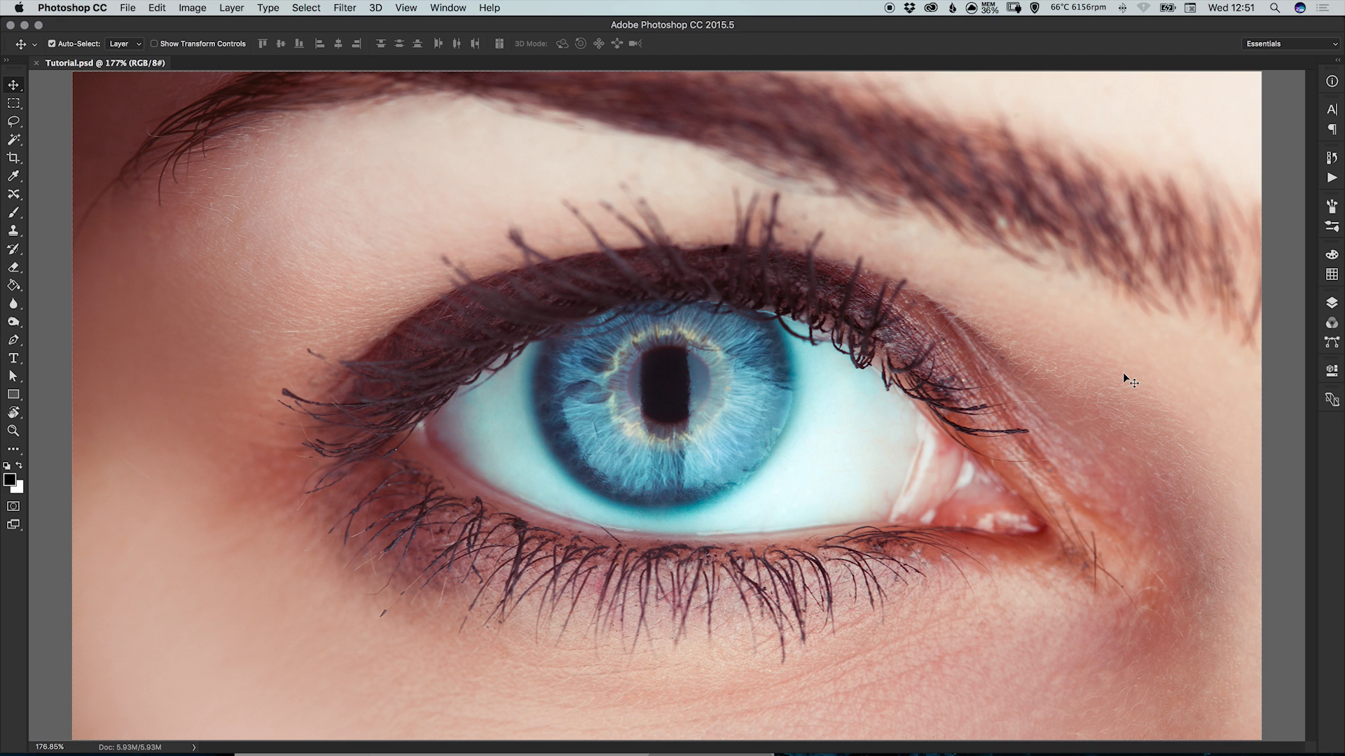
Add a Hue/Saturation adjustment layer from the Layers panel's adjustment menu.
left_click(1330, 303)
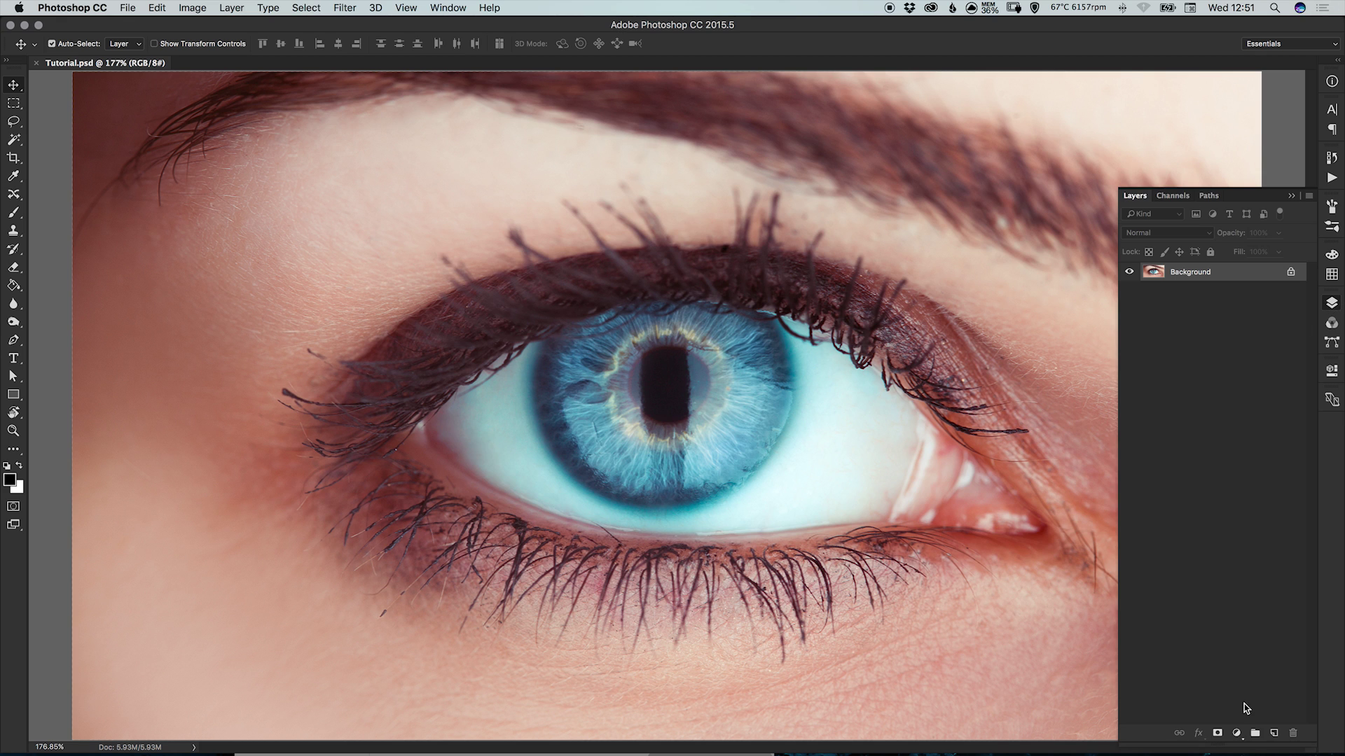
left_click(1237, 733)
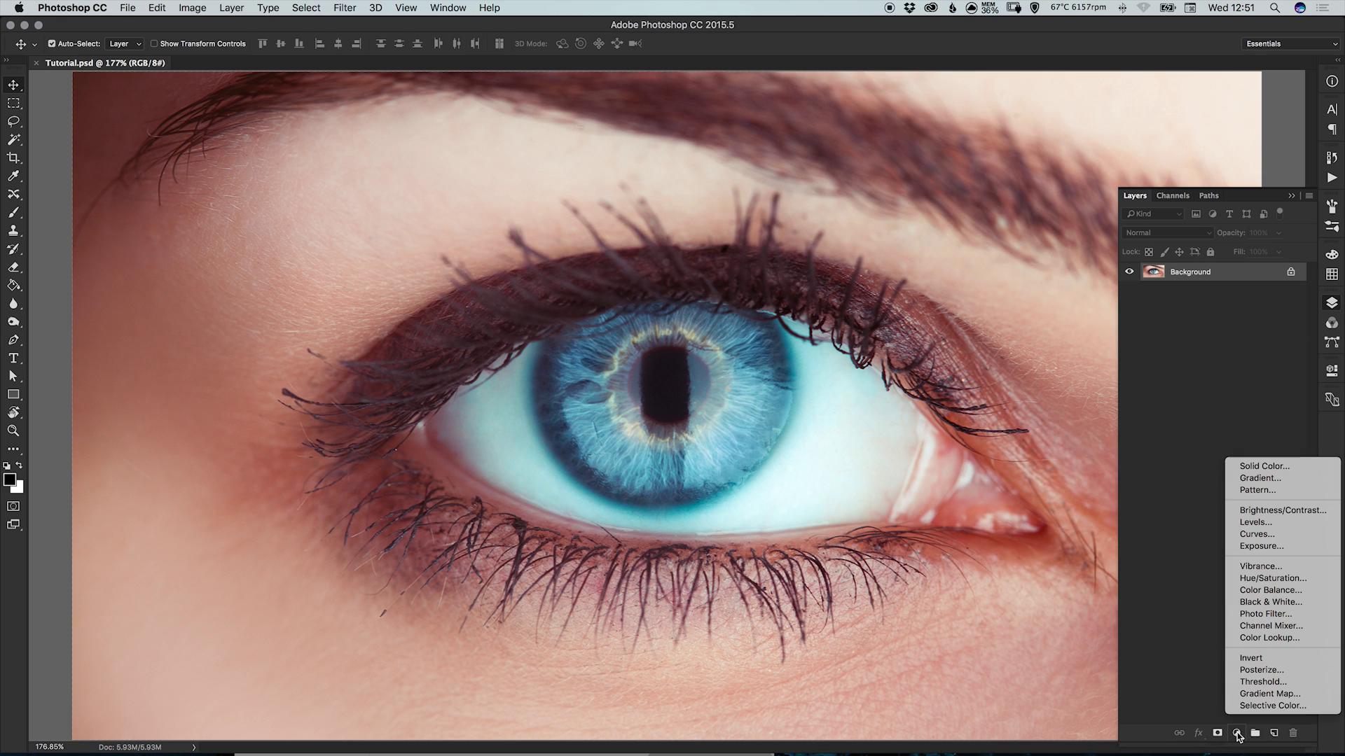
left_click(1273, 579)
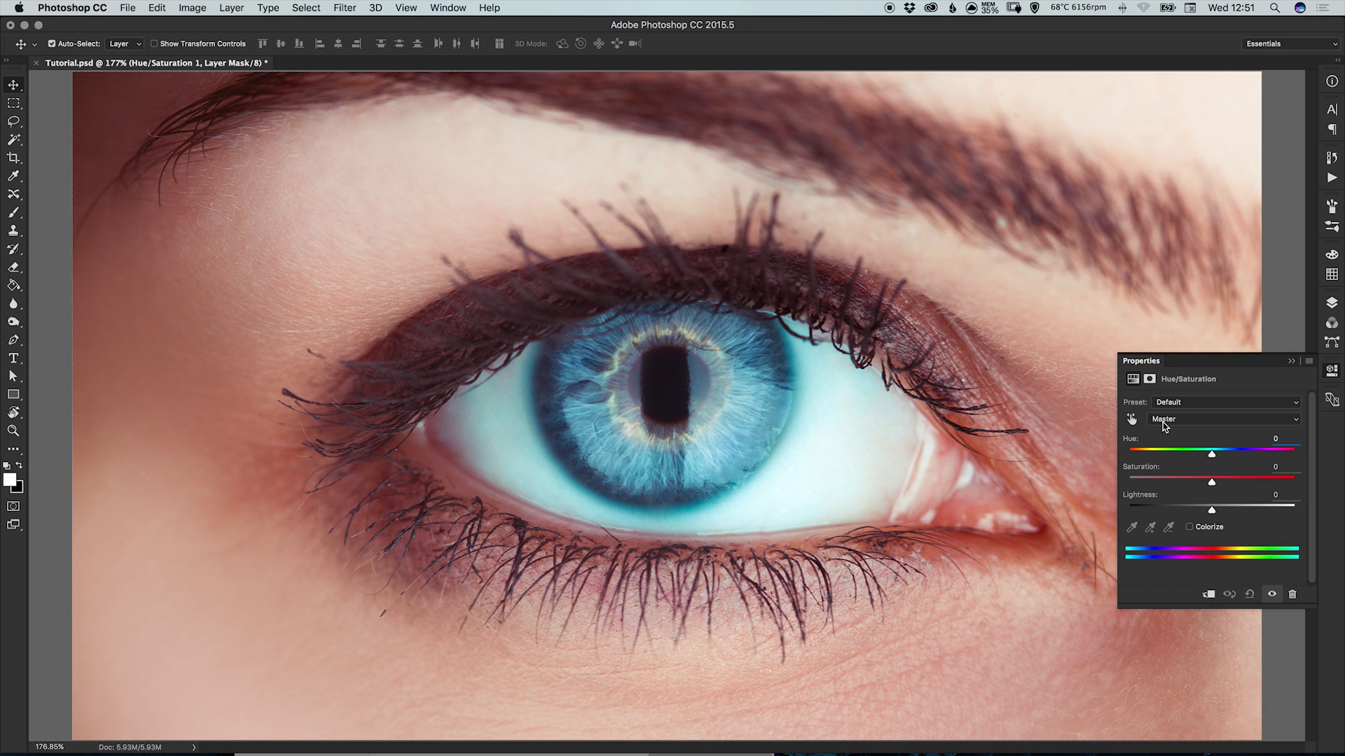
Set Hue to -35 for a green iris and return Saturation and Lightness to 0.
left_click_drag(1211, 455, 1183, 455)
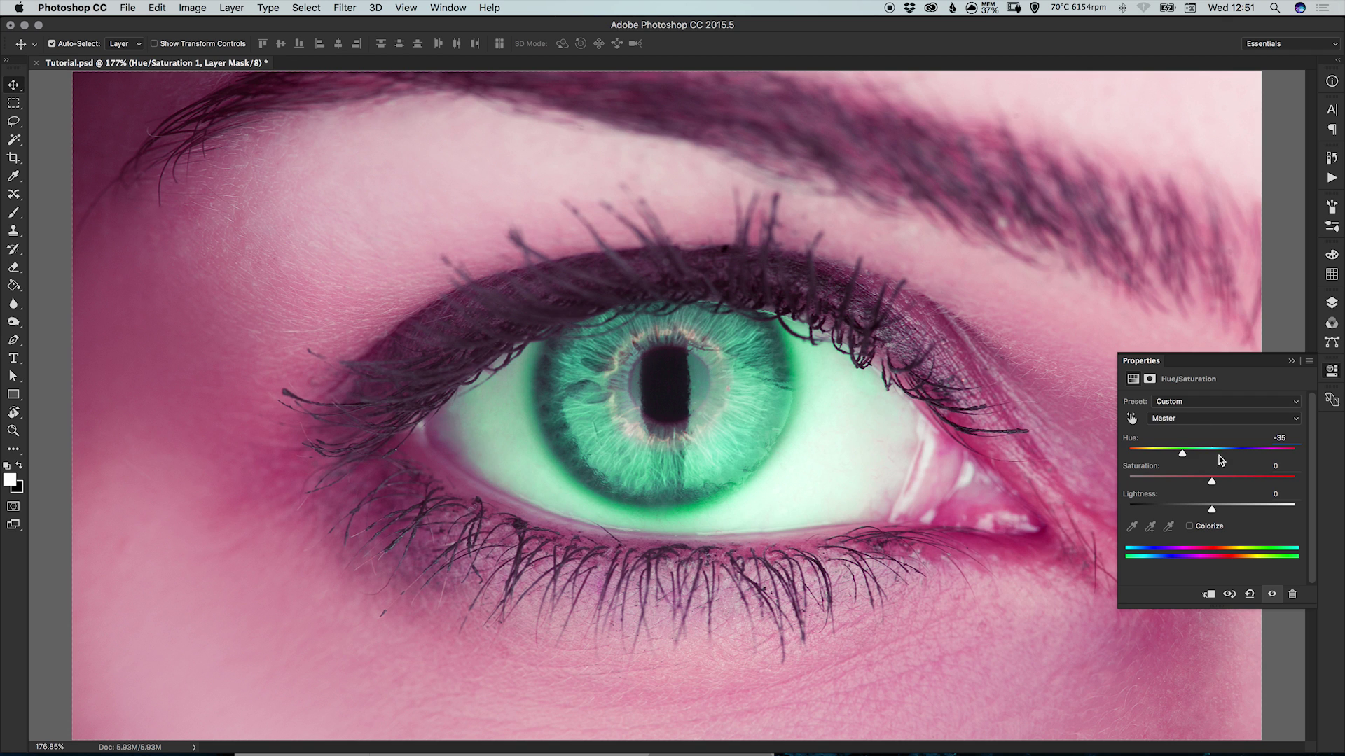
mouse_move(1211, 481)
left_mouse_down()
mouse_move(1135, 481)
mouse_move(1302, 482)
mouse_move(1217, 483)
left_mouse_up()
left_click(1286, 467)
key("Up")
key("Up")
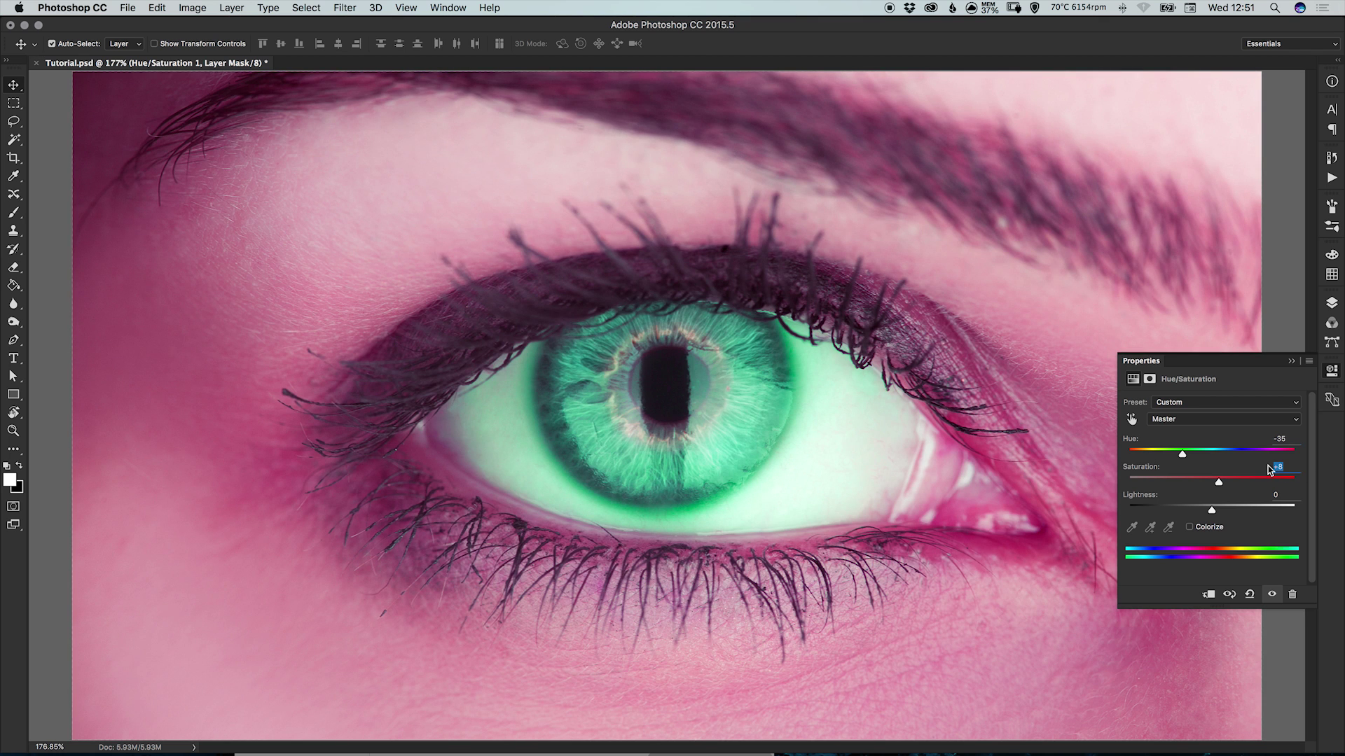
type("0")
mouse_move(1208, 510)
left_mouse_down()
mouse_move(1182, 510)
mouse_move(1221, 511)
left_mouse_up()
left_click(1277, 494)
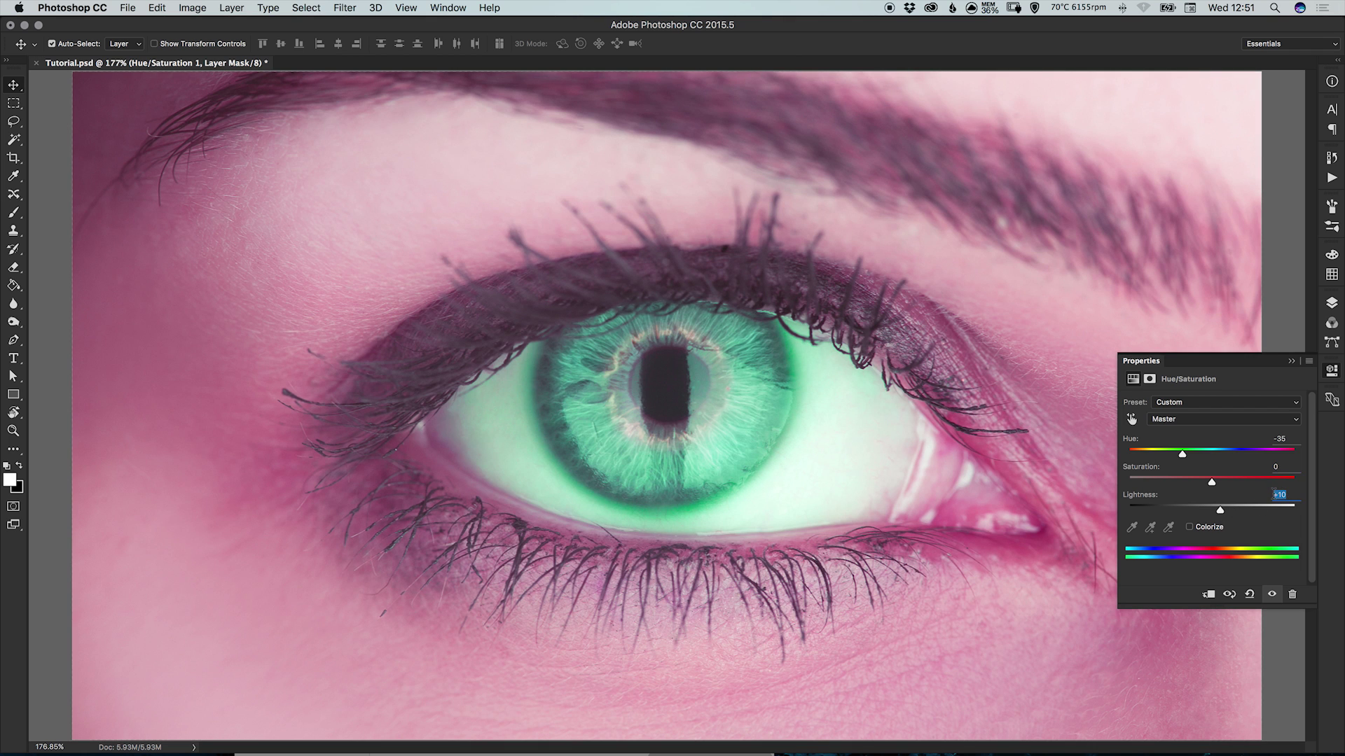
Zero the Lightness, then try a Colorize tint, sweeping the hue and boosting saturation toward purple.
type("0")
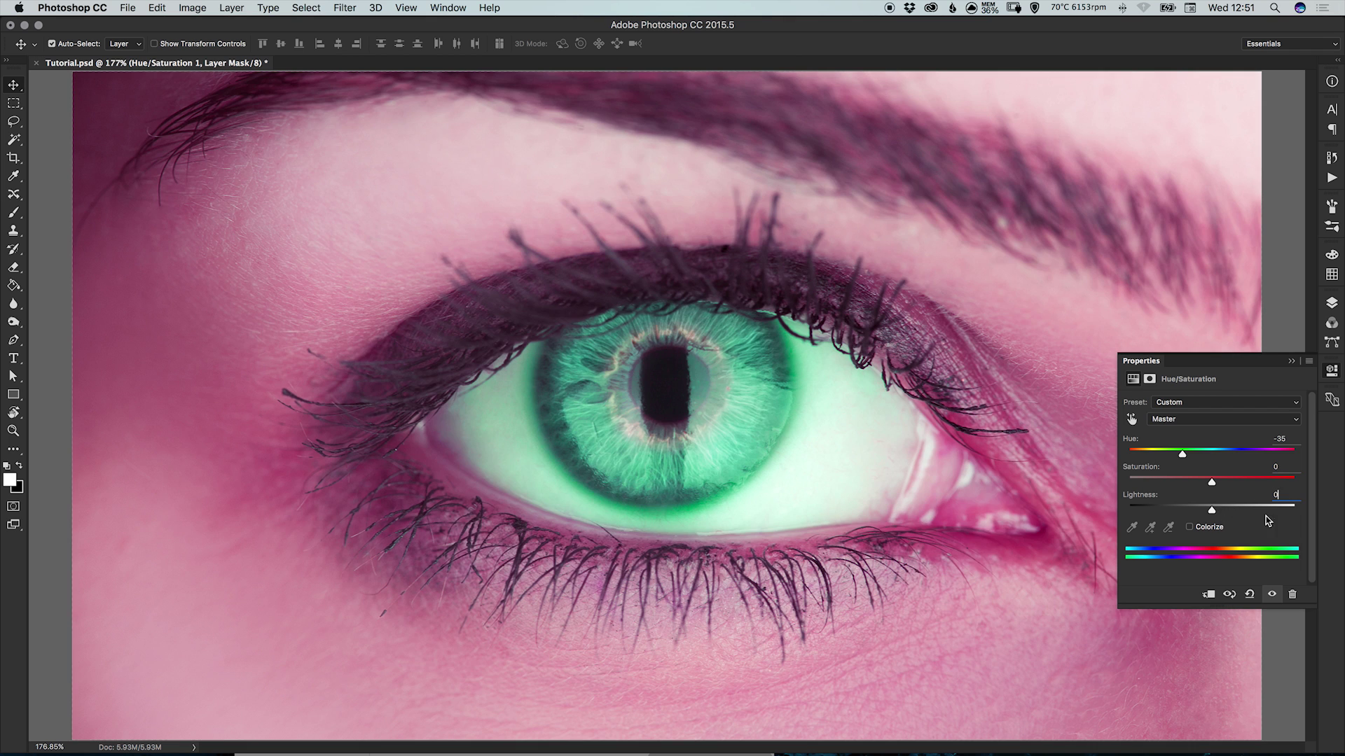
left_click(1197, 528)
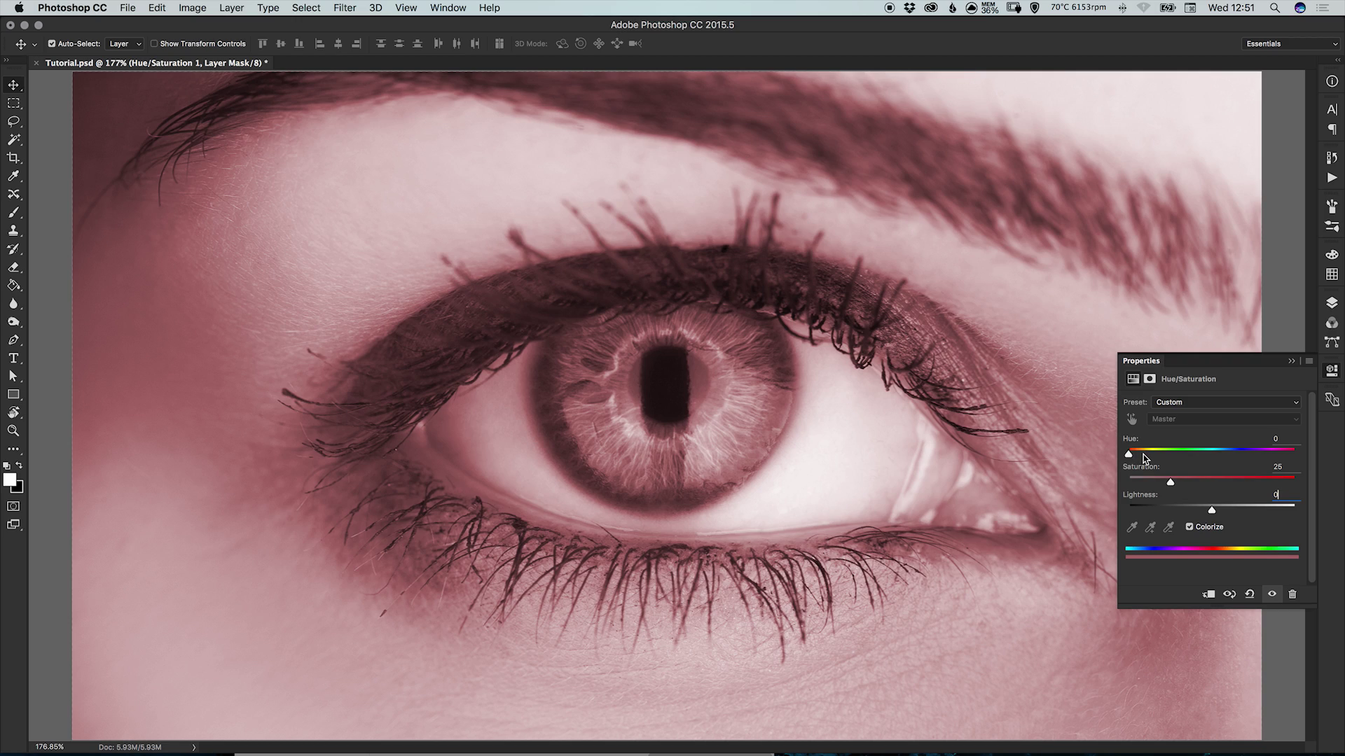
left_click_drag(1137, 455, 1254, 454)
left_click_drag(1171, 481, 1215, 480)
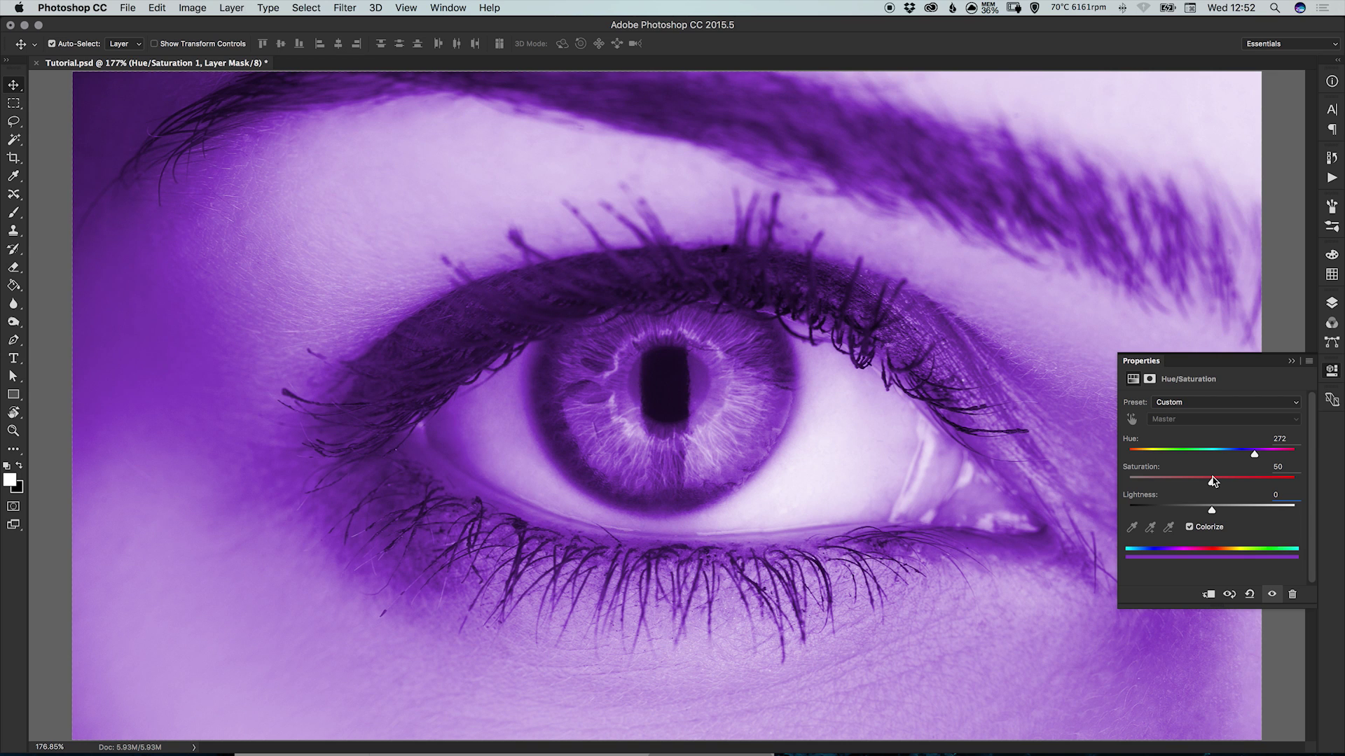
Turn Colorize off and set Hue back to 0.
left_click(1203, 527)
left_click_drag(1290, 439, 1272, 440)
type("0")
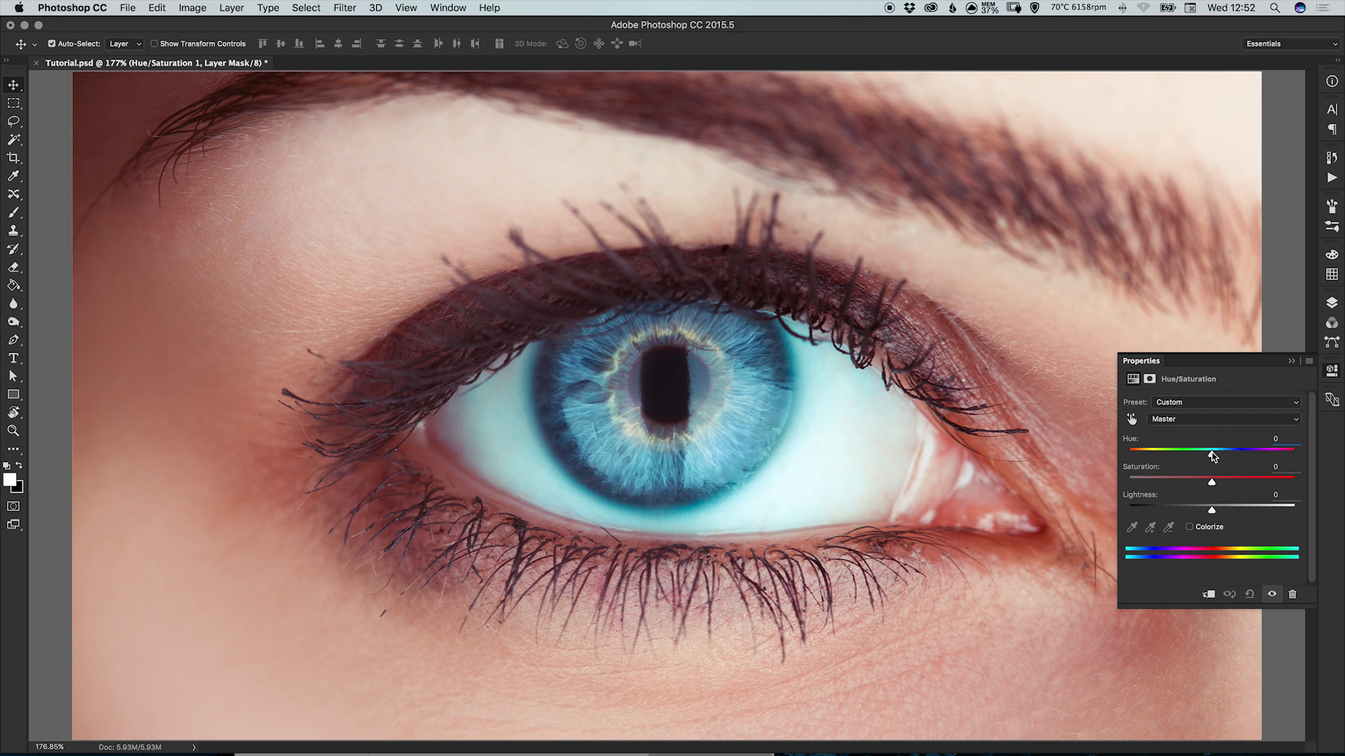
Shift Hue to -33 for a turquoise iris, toggle the layer's visibility to compare, and show the Layers panel.
left_click_drag(1210, 452, 1205, 452)
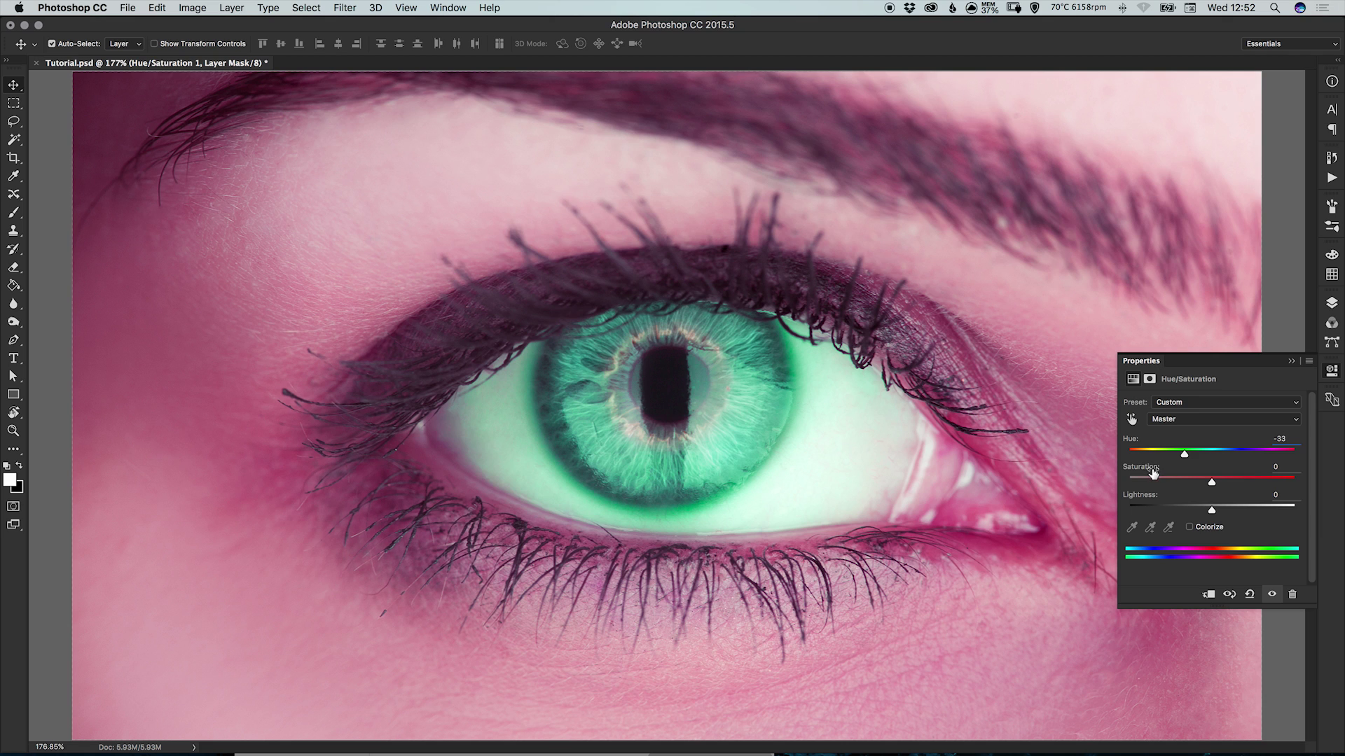
left_click(1272, 594)
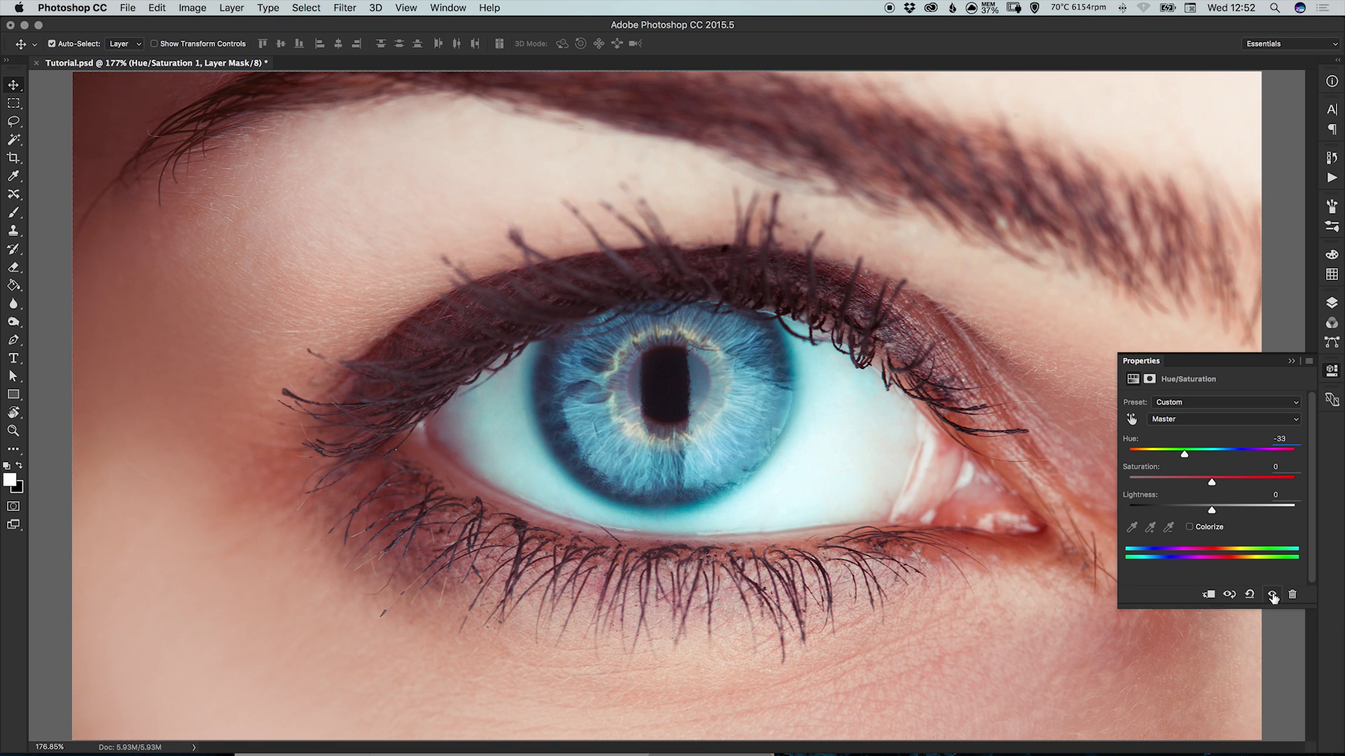
left_click(1272, 595)
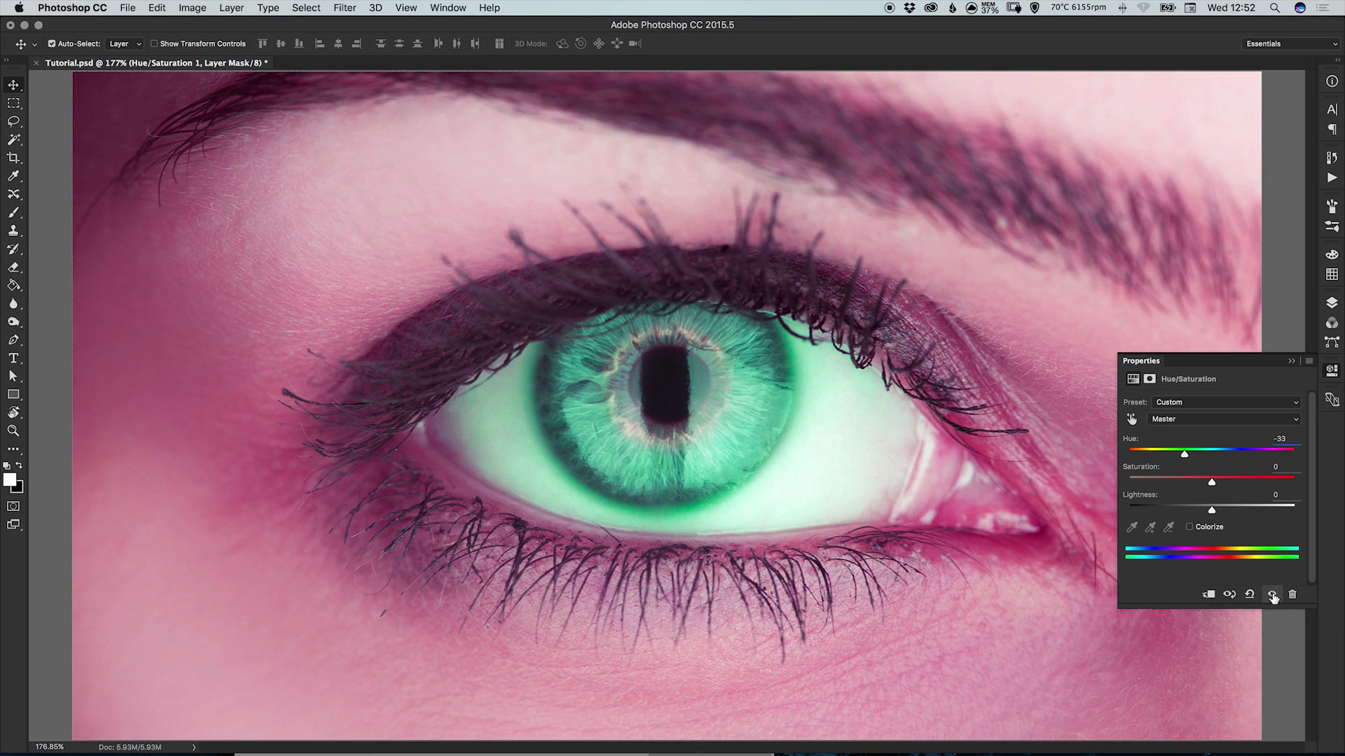
left_click(1273, 594)
left_click(1272, 594)
left_click(1330, 303)
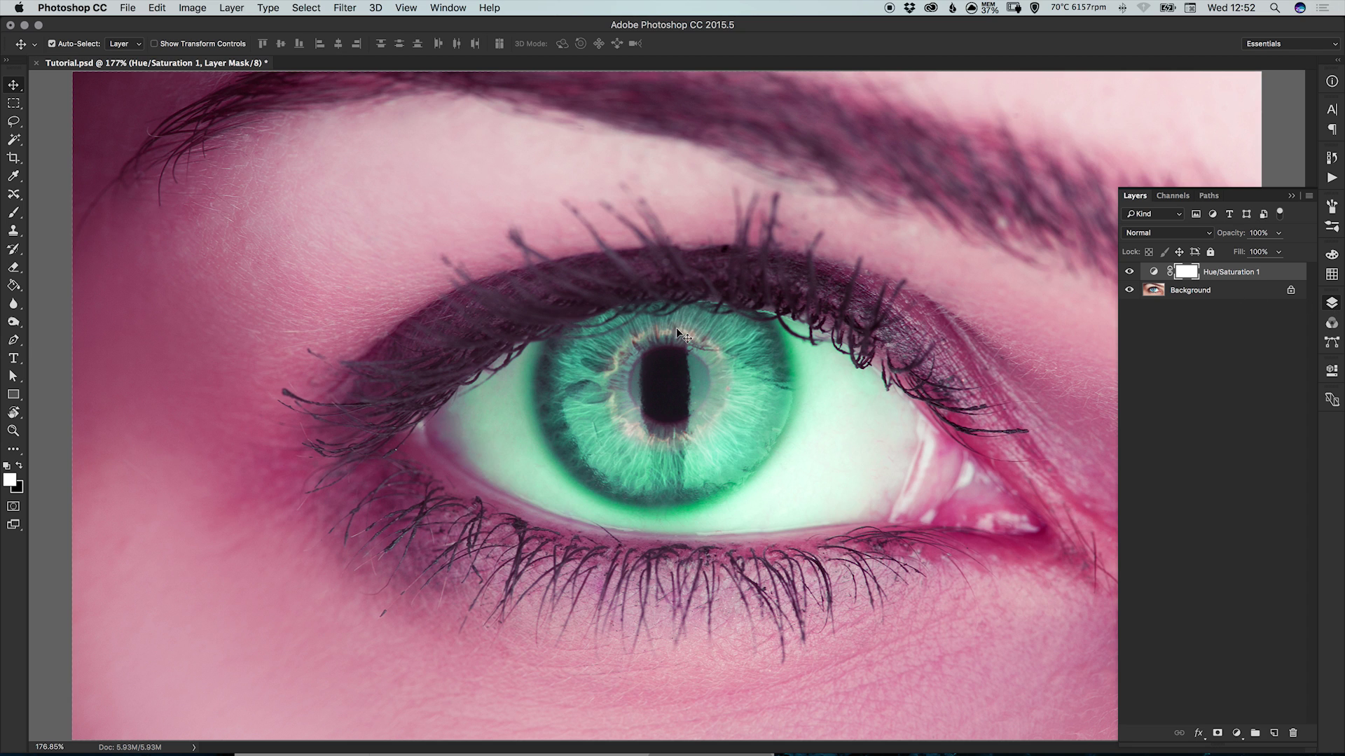
Fill the Hue/Saturation layer mask with black using the Paint Bucket to hide the tint.
left_click(13, 286)
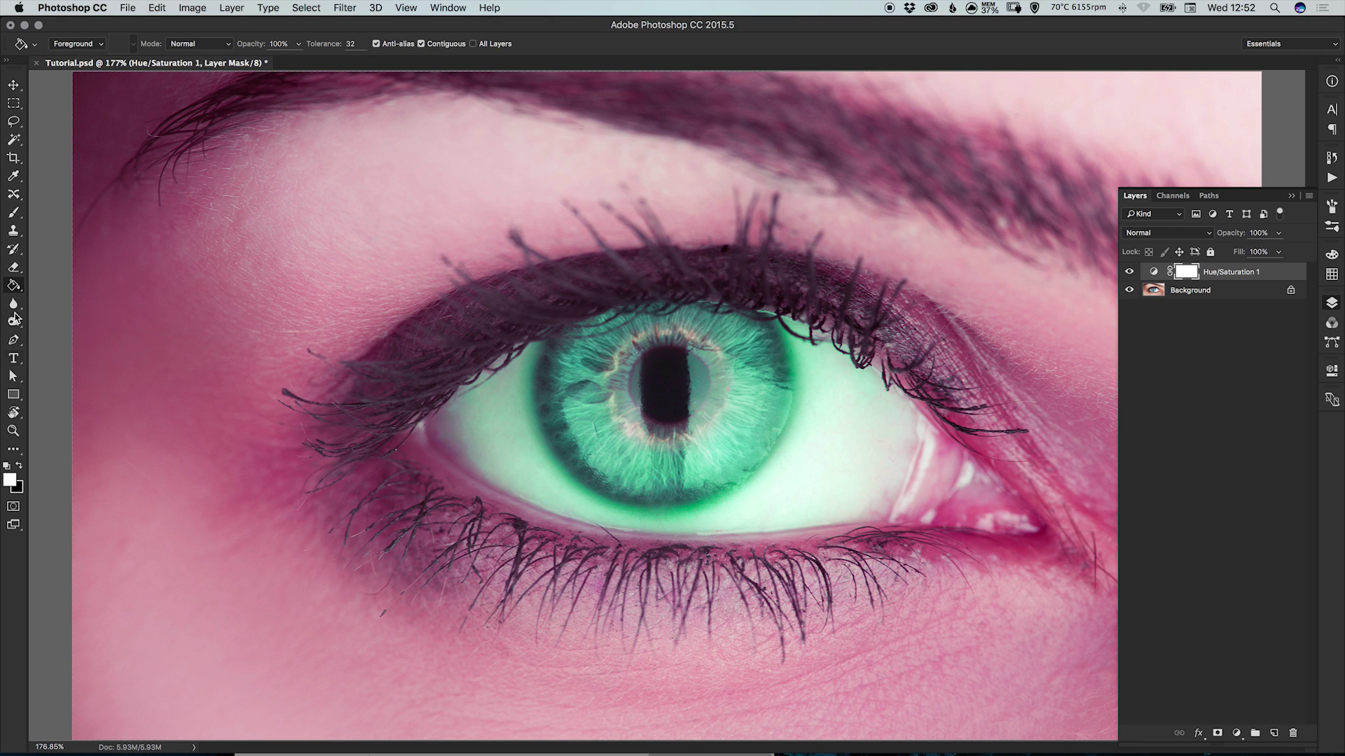
left_click(10, 481)
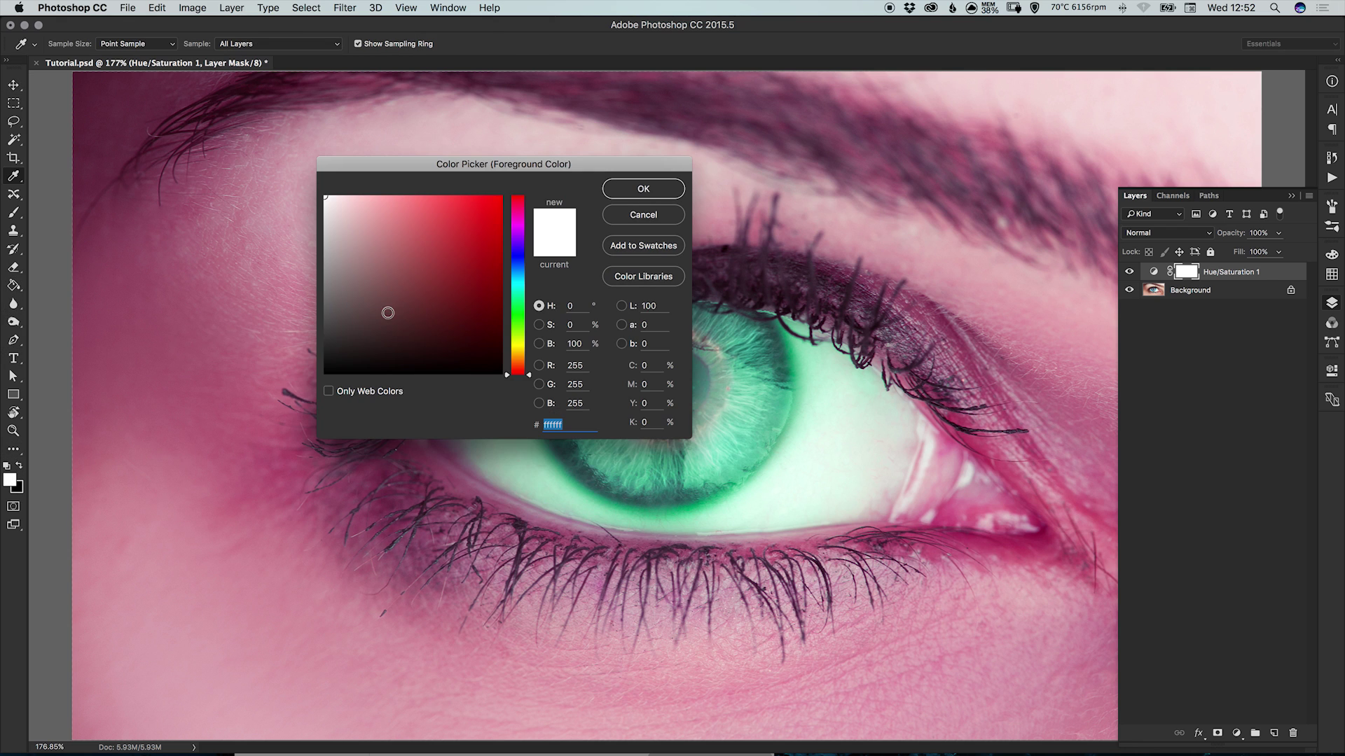
left_click_drag(384, 309, 312, 379)
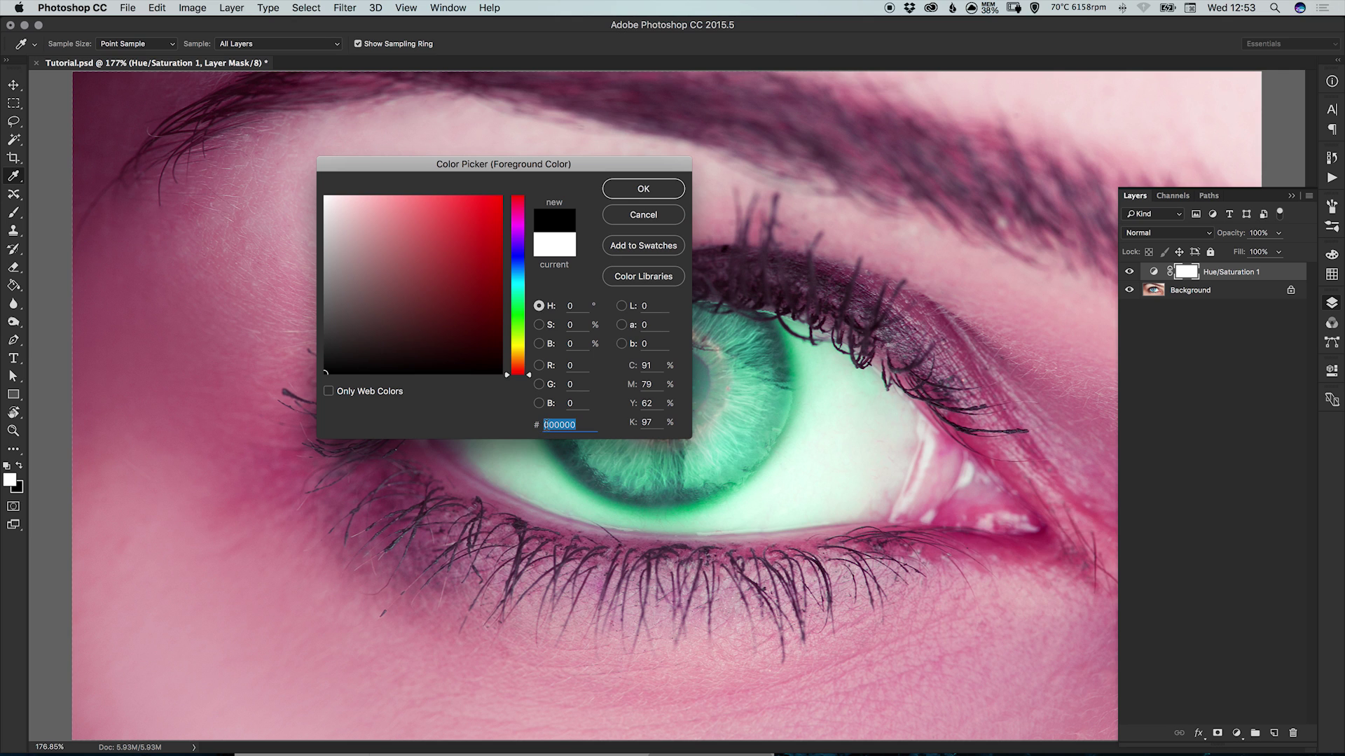
left_click(643, 189)
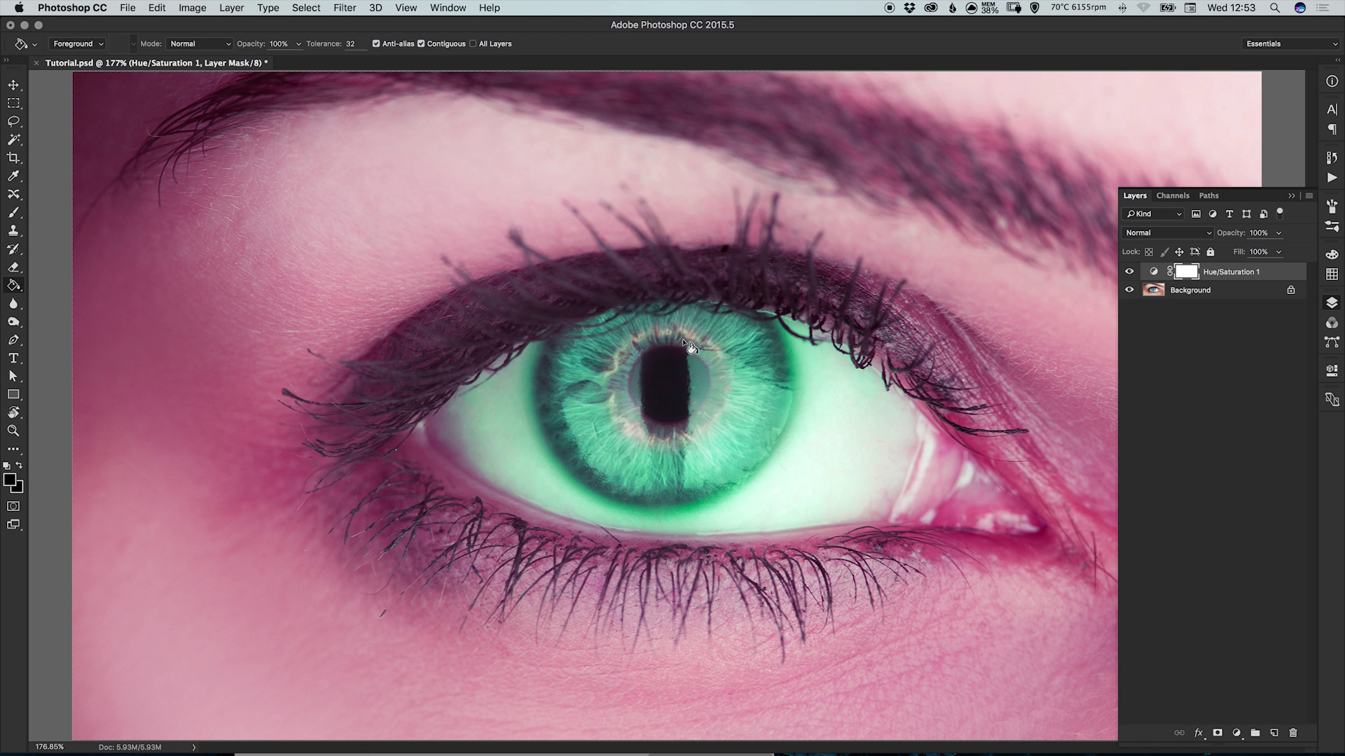
left_click(687, 379)
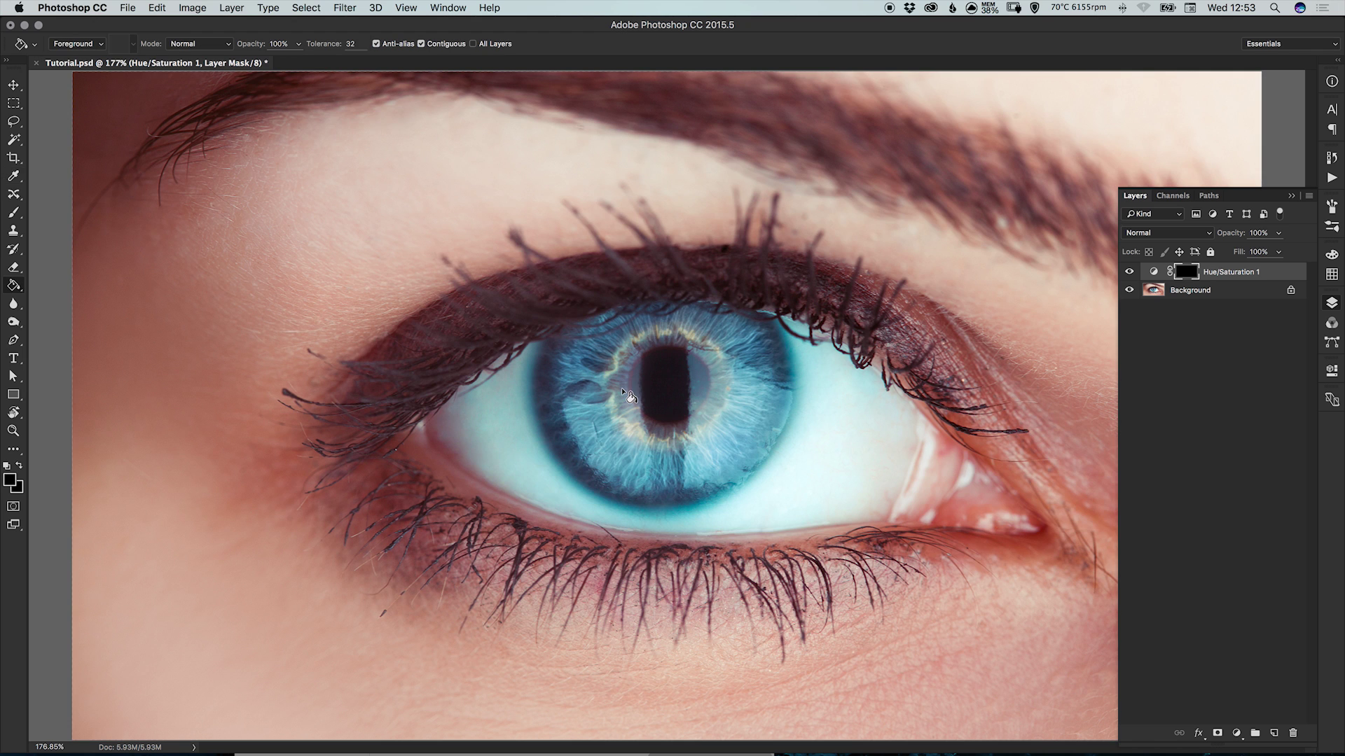
Set the foreground colour to white.
left_click(12, 483)
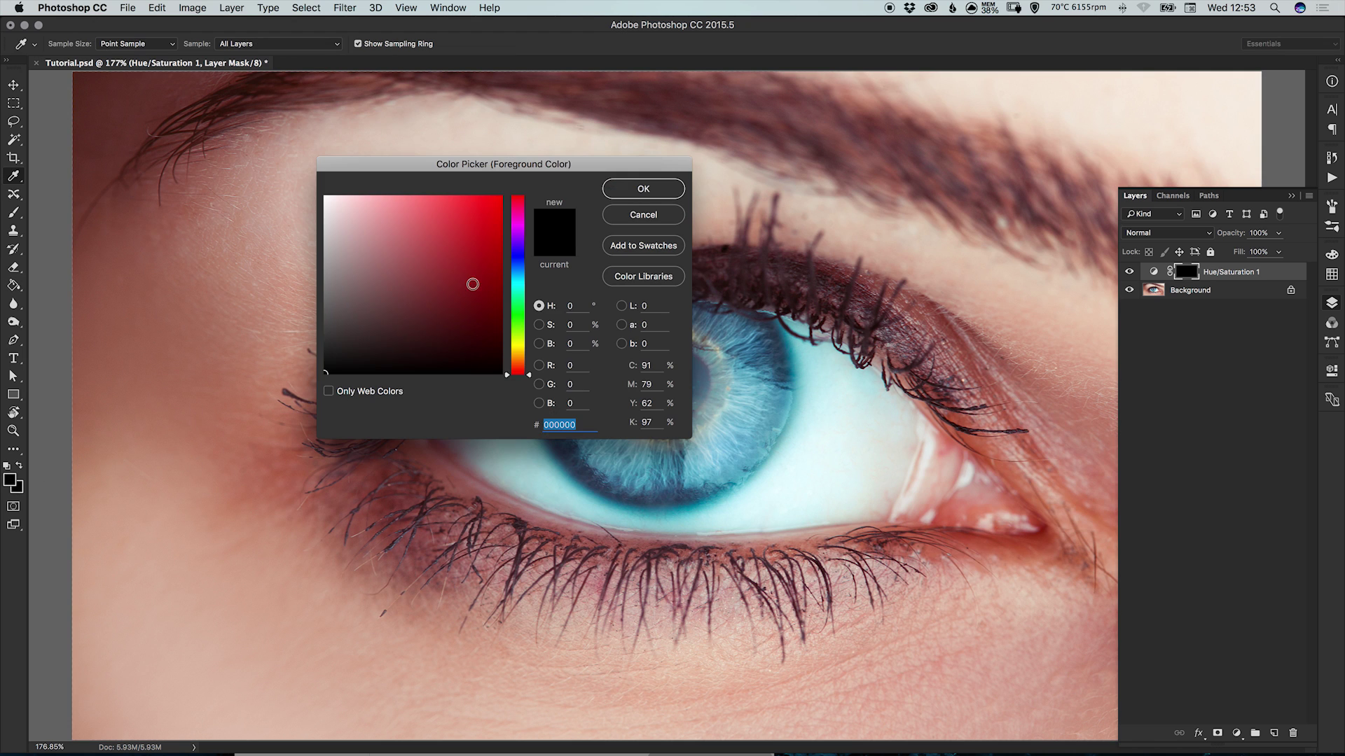
mouse_move(471, 278)
left_mouse_down()
mouse_move(350, 232)
mouse_move(302, 178)
left_mouse_up()
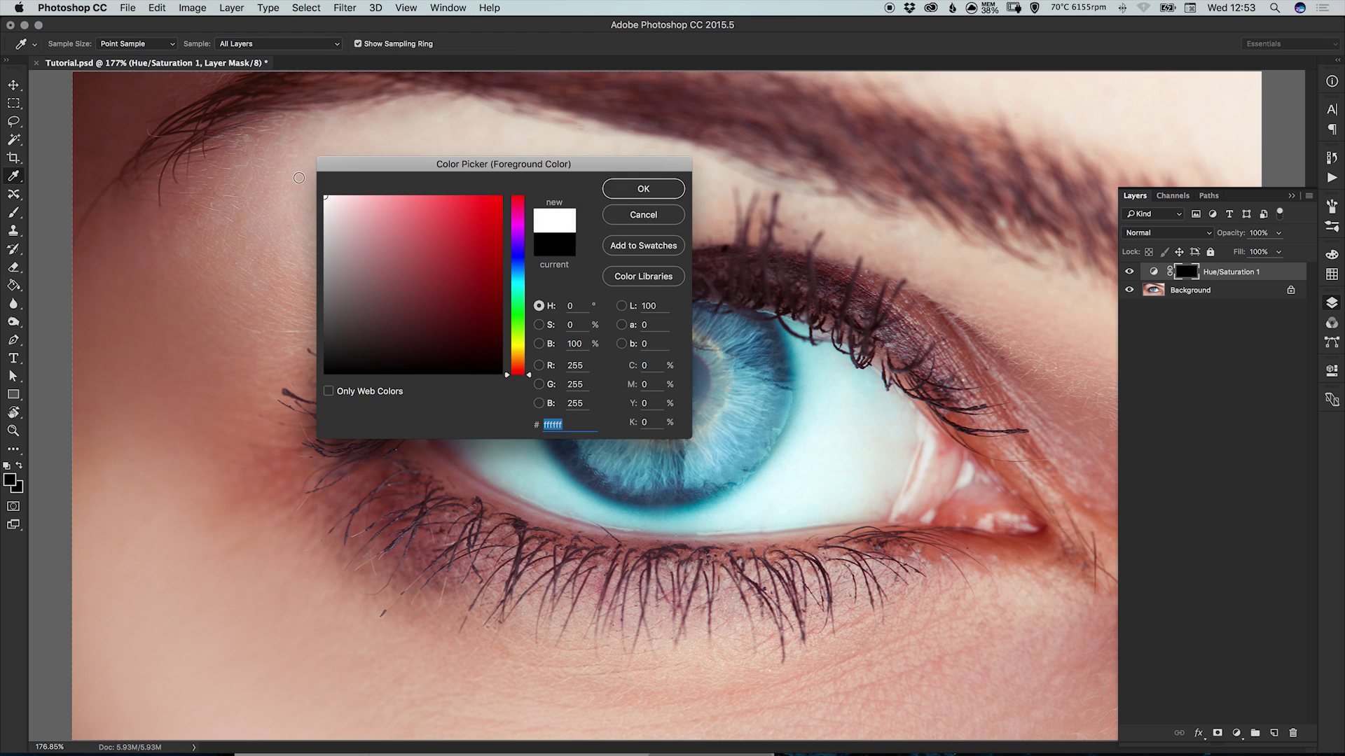
left_click(640, 191)
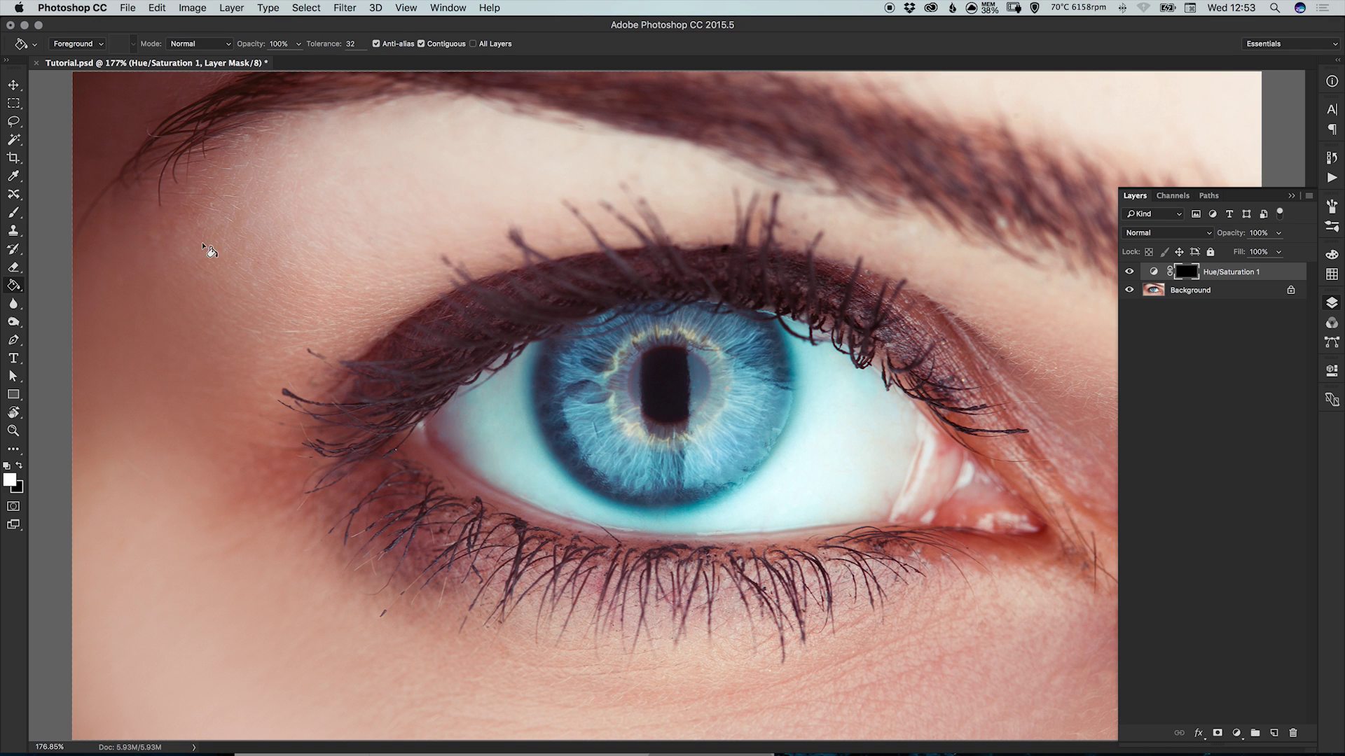
Select the Brush tool with a soft round 200 px preset.
left_click(15, 214)
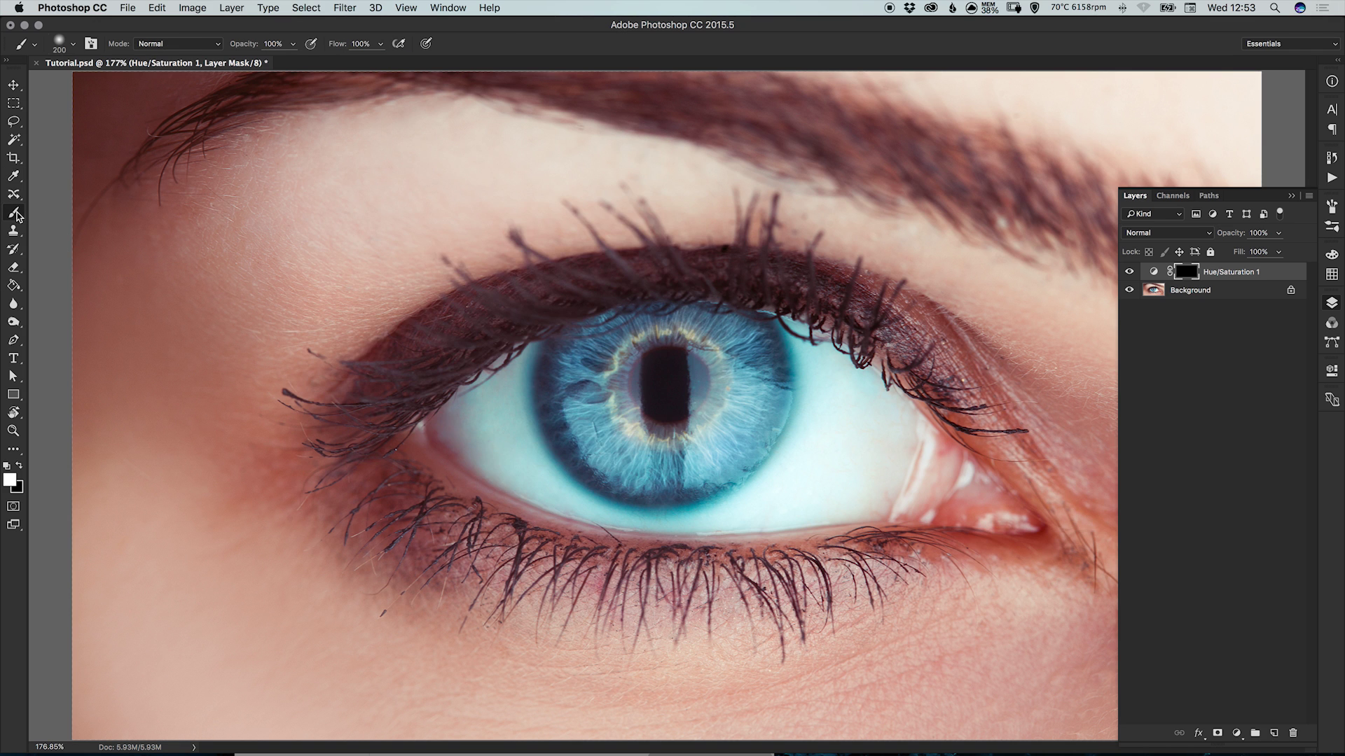
left_click(73, 46)
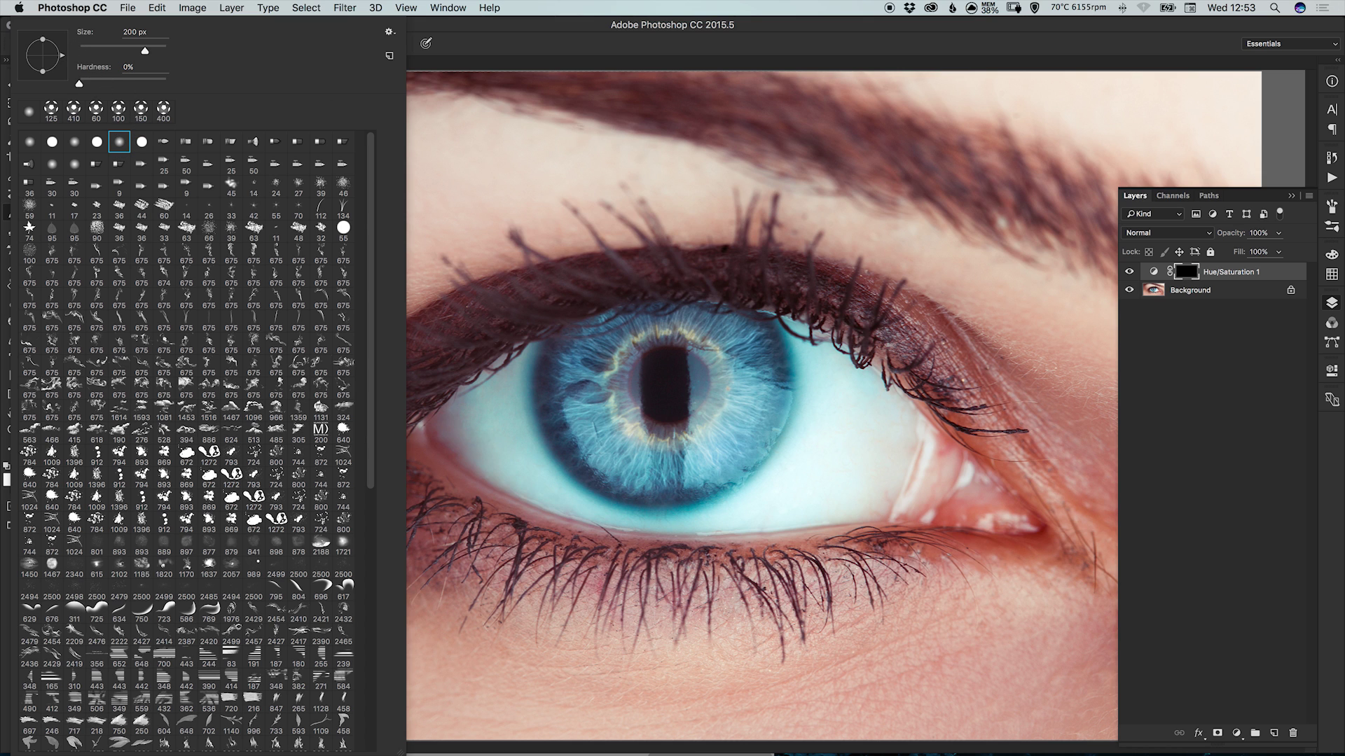
left_click(585, 165)
key("super+z")
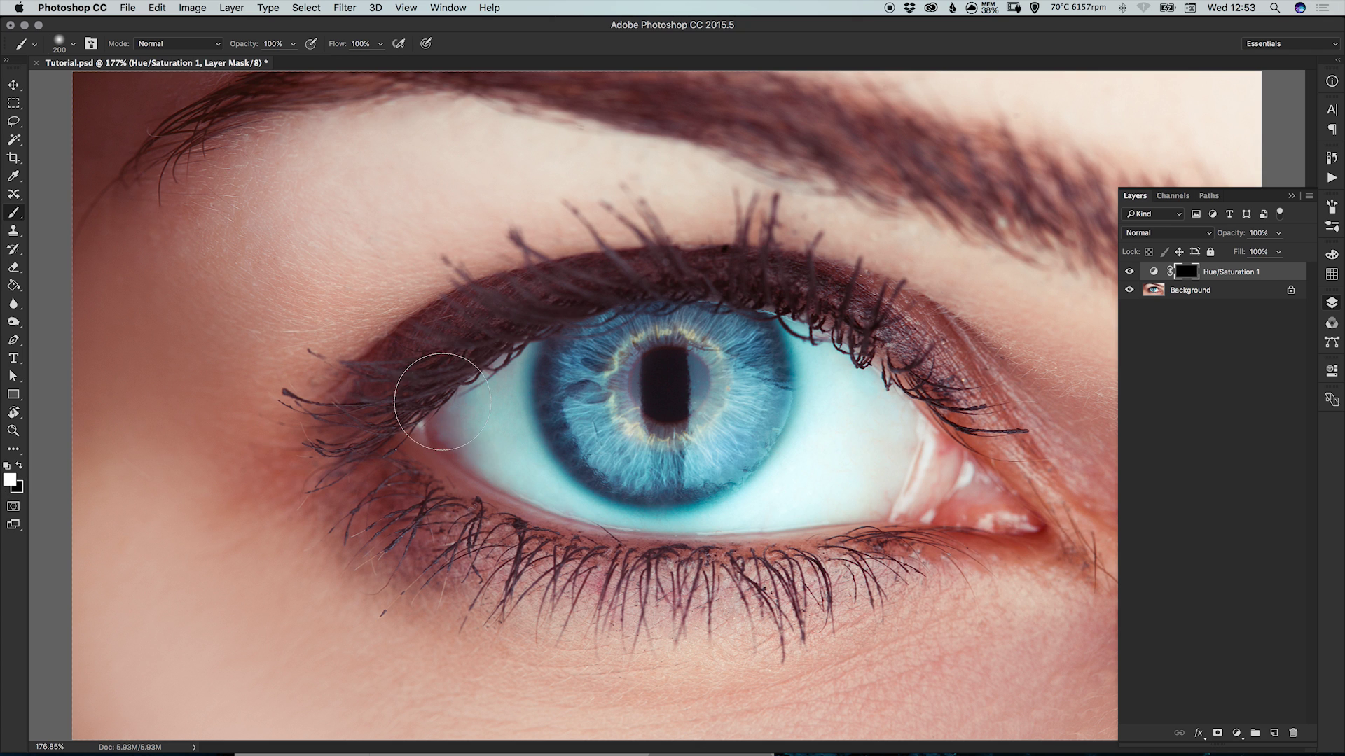
Paint white over the iris on the mask, undoing the stroke that spilled onto the skin.
mouse_move(553, 403)
left_mouse_down()
mouse_move(597, 366)
mouse_move(644, 398)
mouse_move(702, 392)
mouse_move(701, 350)
mouse_move(746, 361)
mouse_move(760, 398)
mouse_move(731, 444)
mouse_move(585, 449)
mouse_move(648, 470)
mouse_move(696, 462)
mouse_move(741, 424)
mouse_move(690, 381)
mouse_move(650, 426)
mouse_move(702, 388)
mouse_move(665, 365)
left_mouse_up()
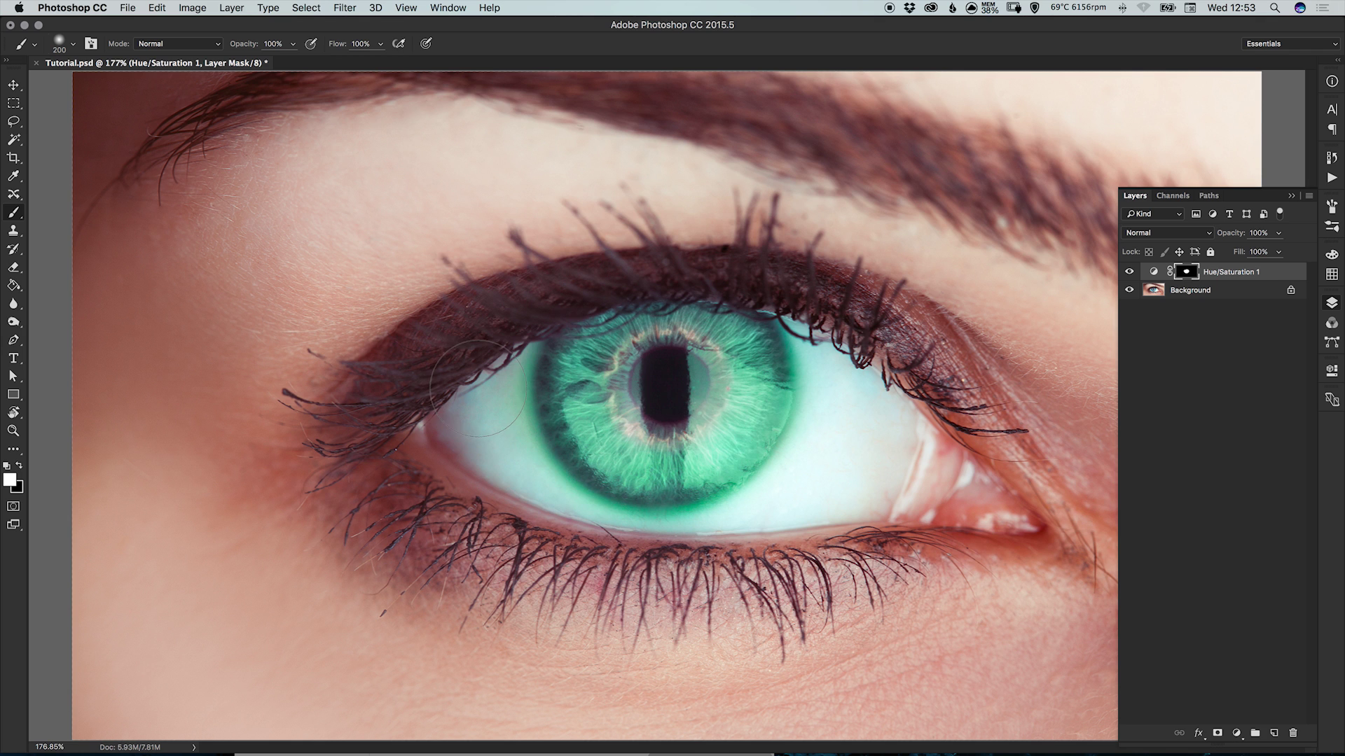
mouse_move(301, 294)
left_mouse_down()
mouse_move(337, 281)
mouse_move(196, 599)
left_mouse_up()
mouse_move(296, 549)
left_mouse_down()
mouse_move(1134, 645)
mouse_move(1121, 532)
mouse_move(806, 231)
mouse_move(306, 296)
left_mouse_up()
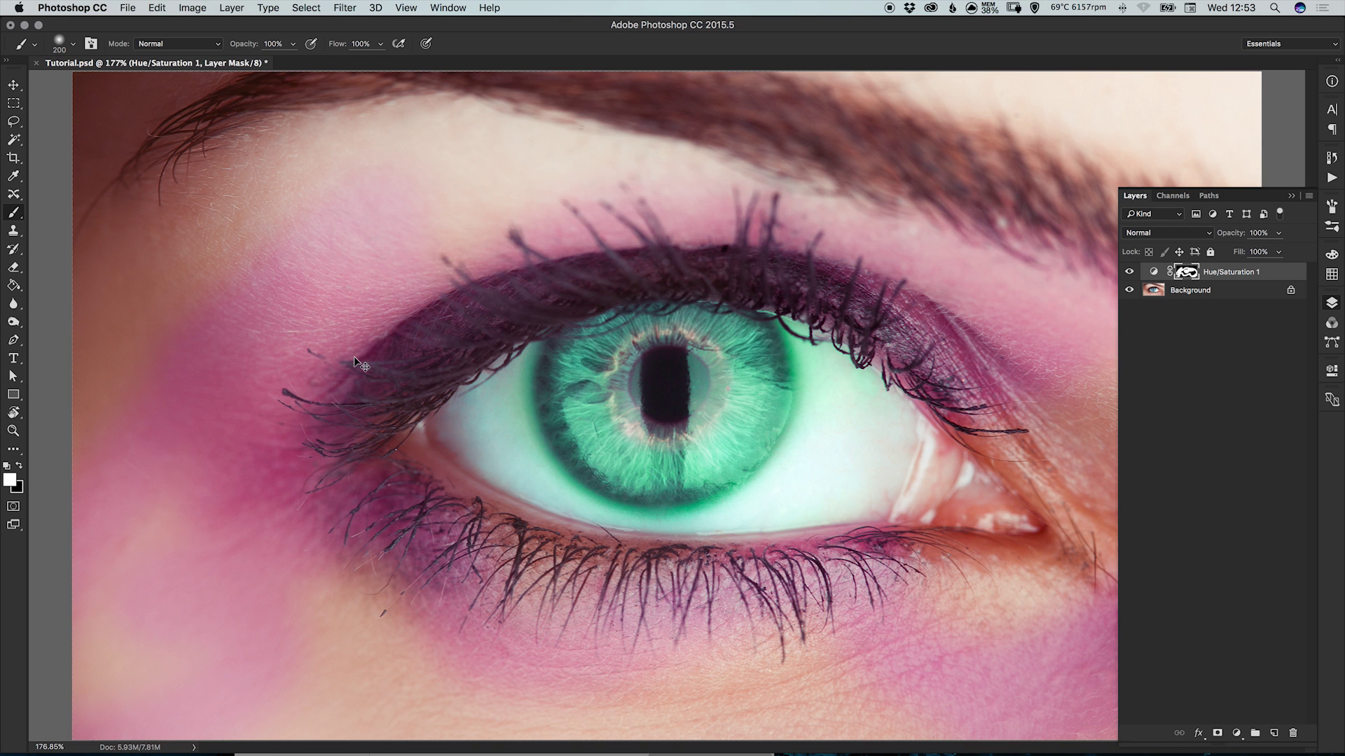
key("super+z")
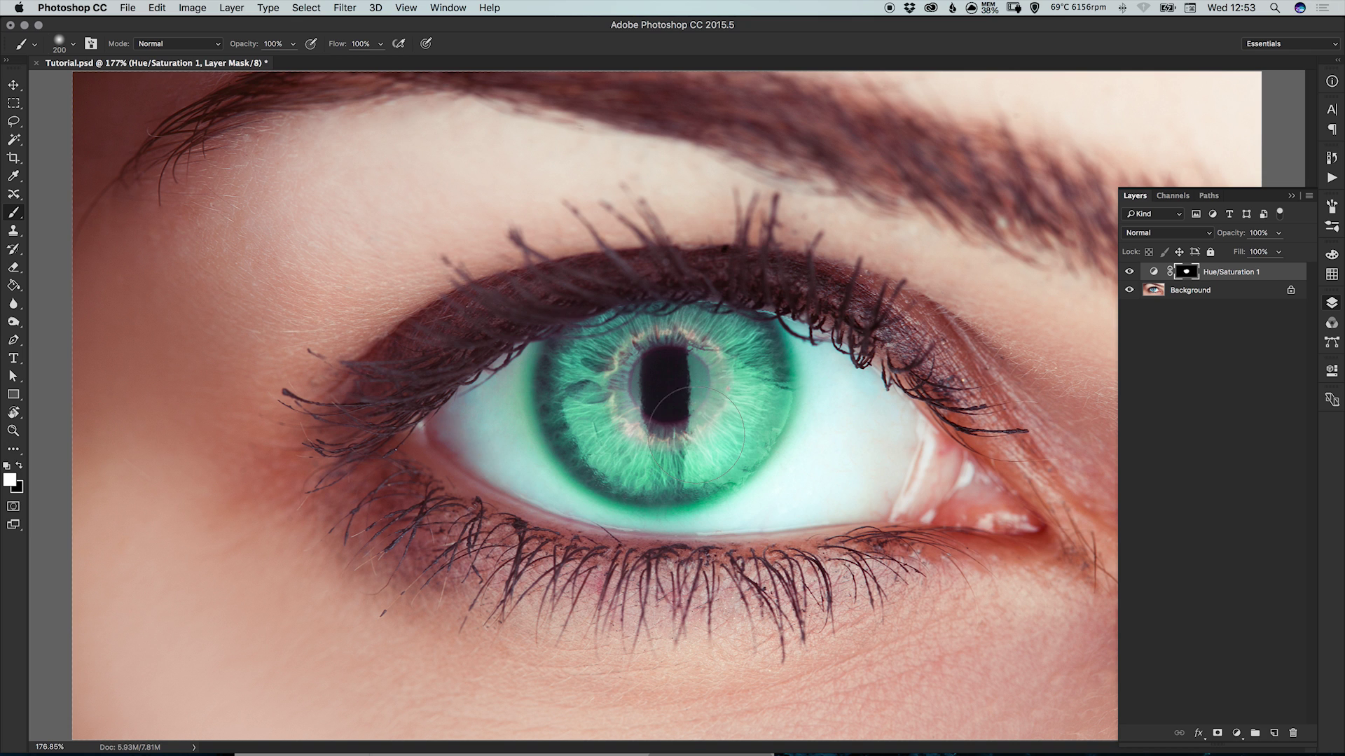
Switch to black and paint the green tint out of the iris's left half, comparing before and after.
left_click(1129, 272)
left_click(1129, 271)
key("x")
mouse_move(540, 329)
left_mouse_down()
mouse_move(574, 351)
mouse_move(546, 322)
left_mouse_up()
mouse_move(545, 375)
left_mouse_down()
mouse_move(567, 326)
mouse_move(616, 308)
mouse_move(519, 377)
left_mouse_up()
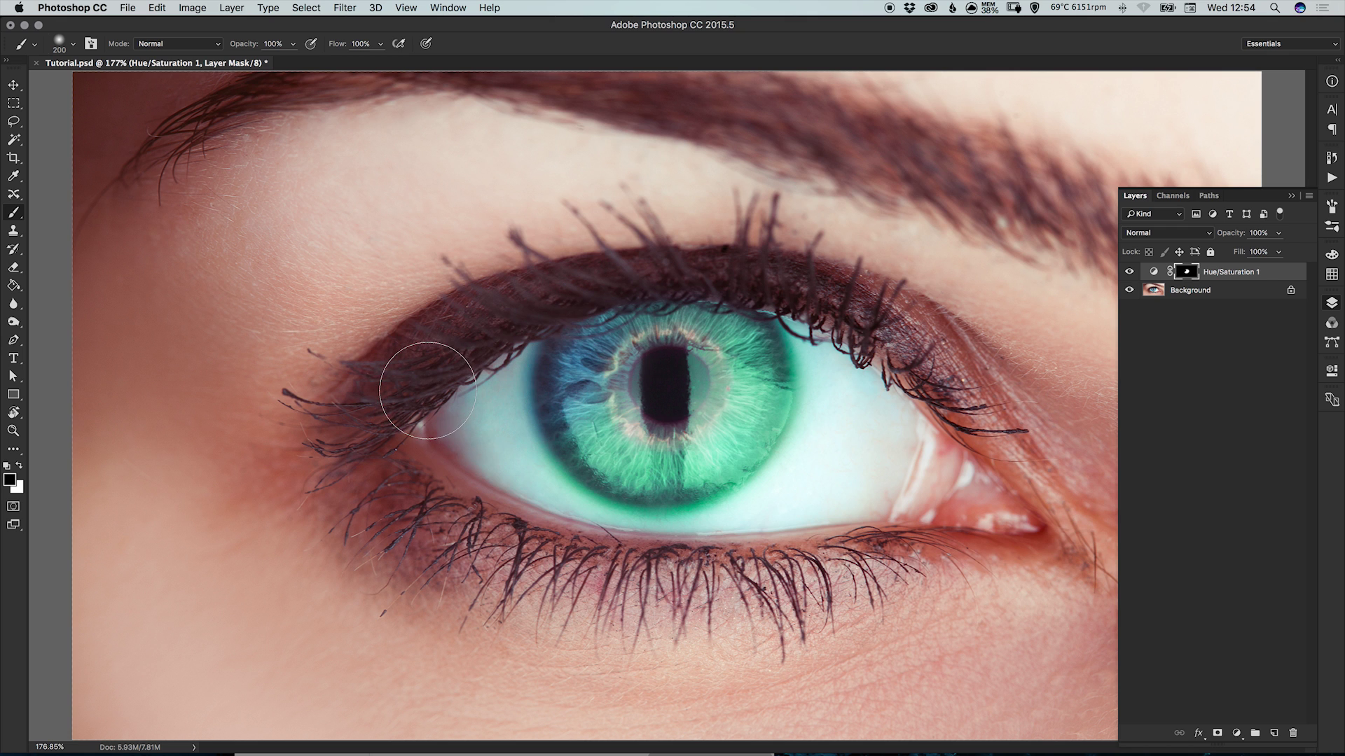
key("bracketright")
key("bracketright")
key("bracketright")
key("bracketright")
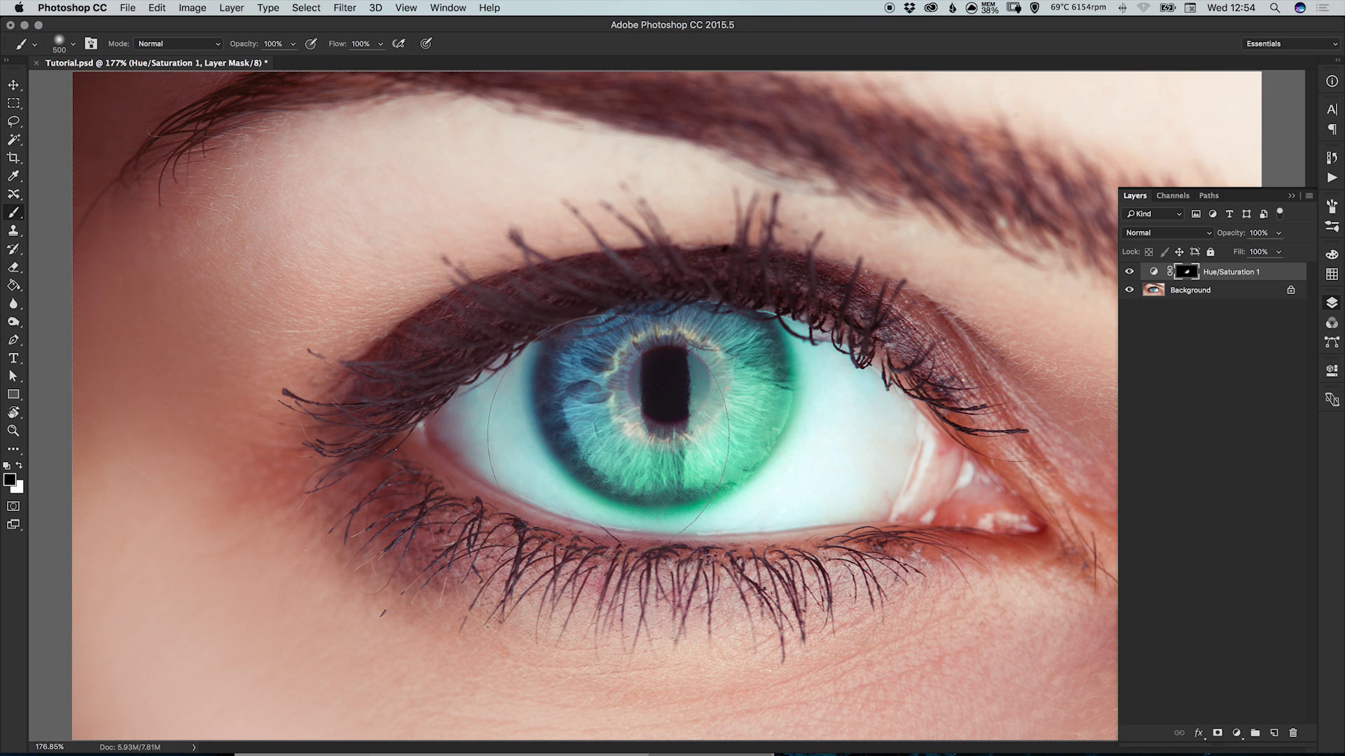
key("v")
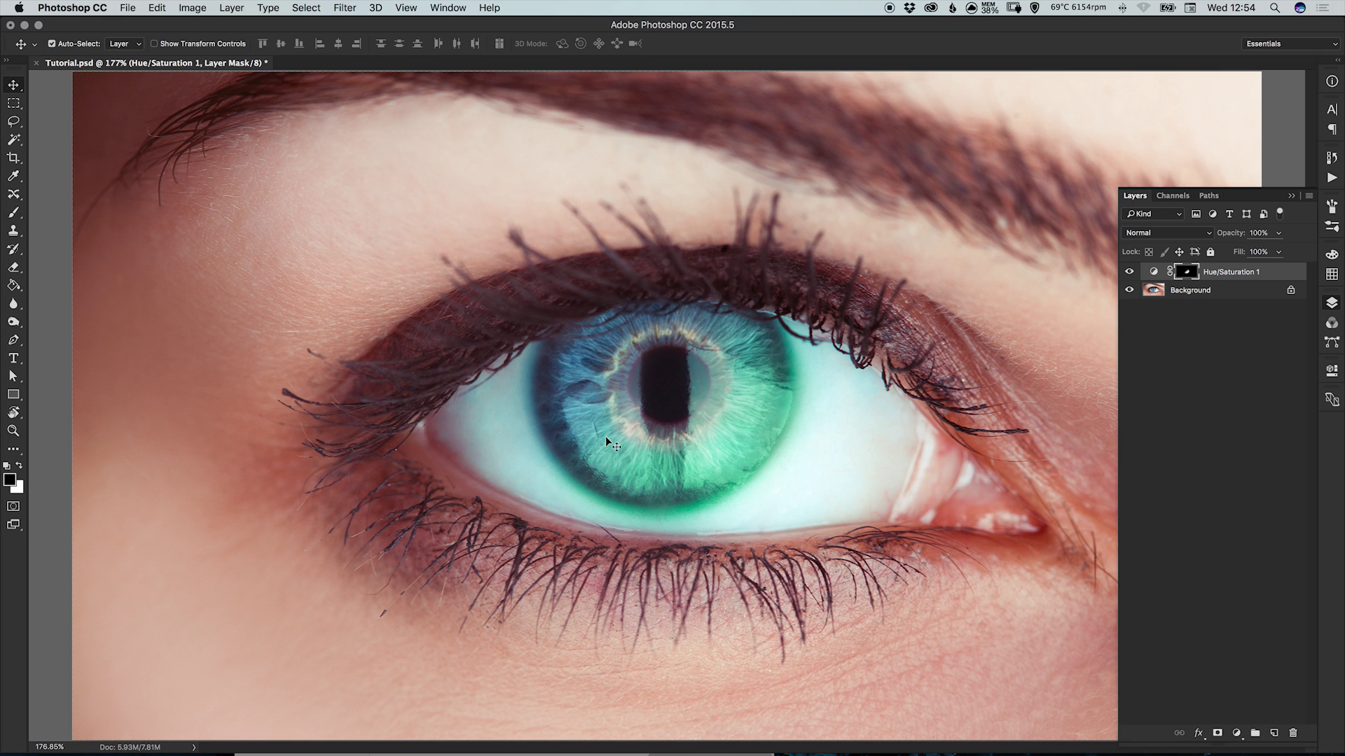
left_click(1129, 273)
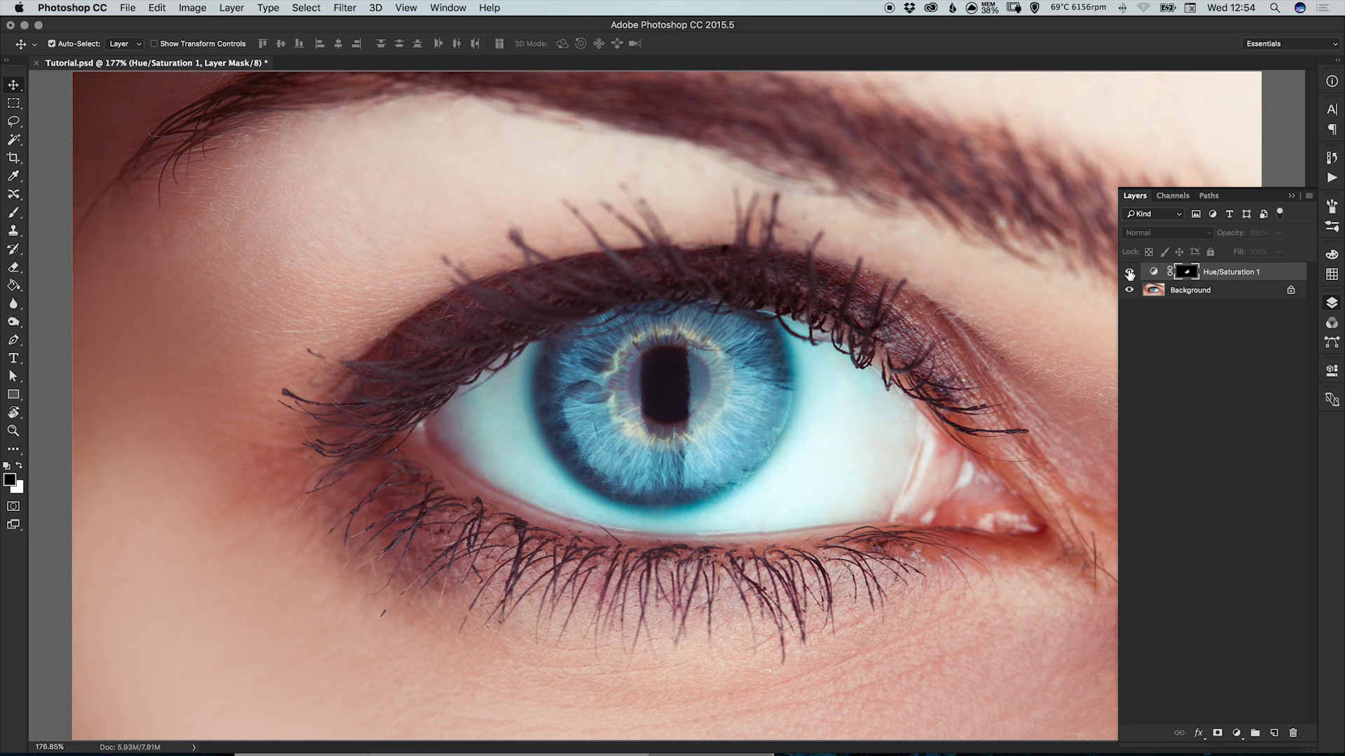
left_click(1129, 273)
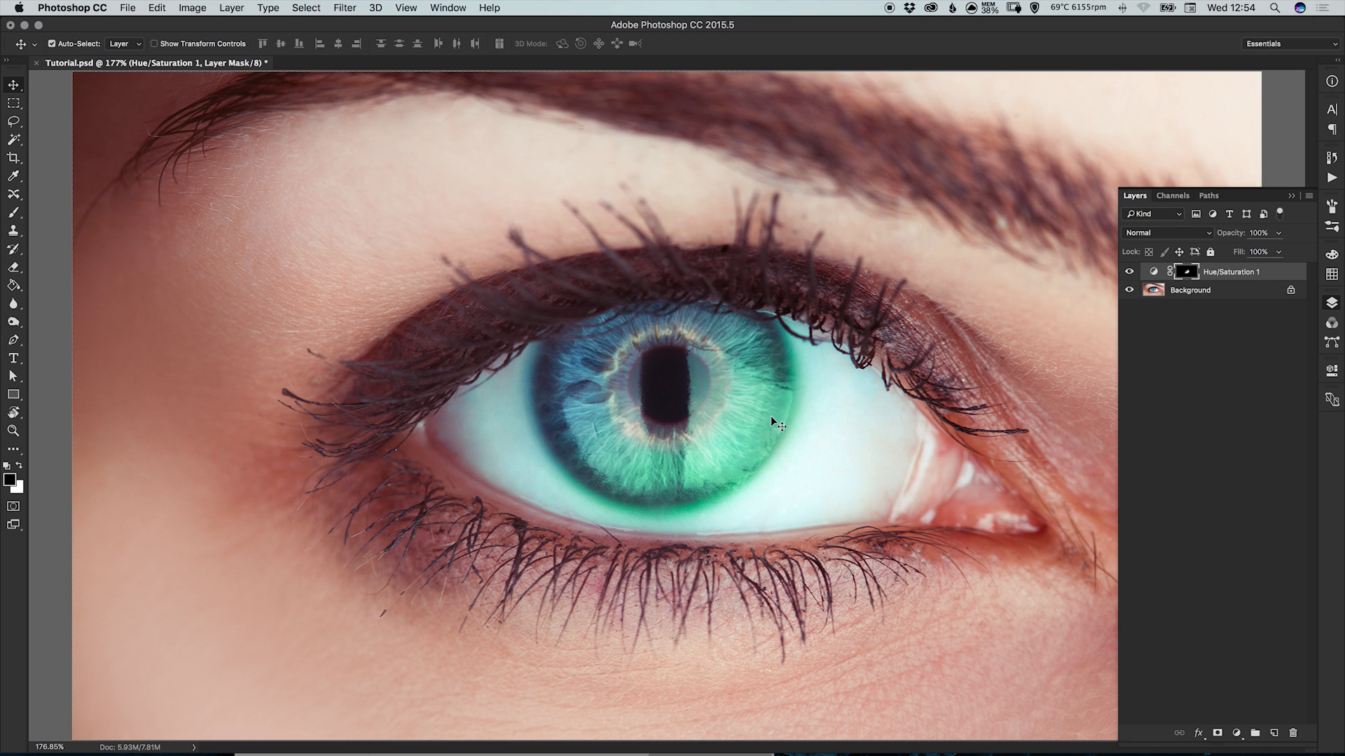
Try Overlay, Soft Light and Hard Light blend modes on the adjustment layer.
left_click(1166, 238)
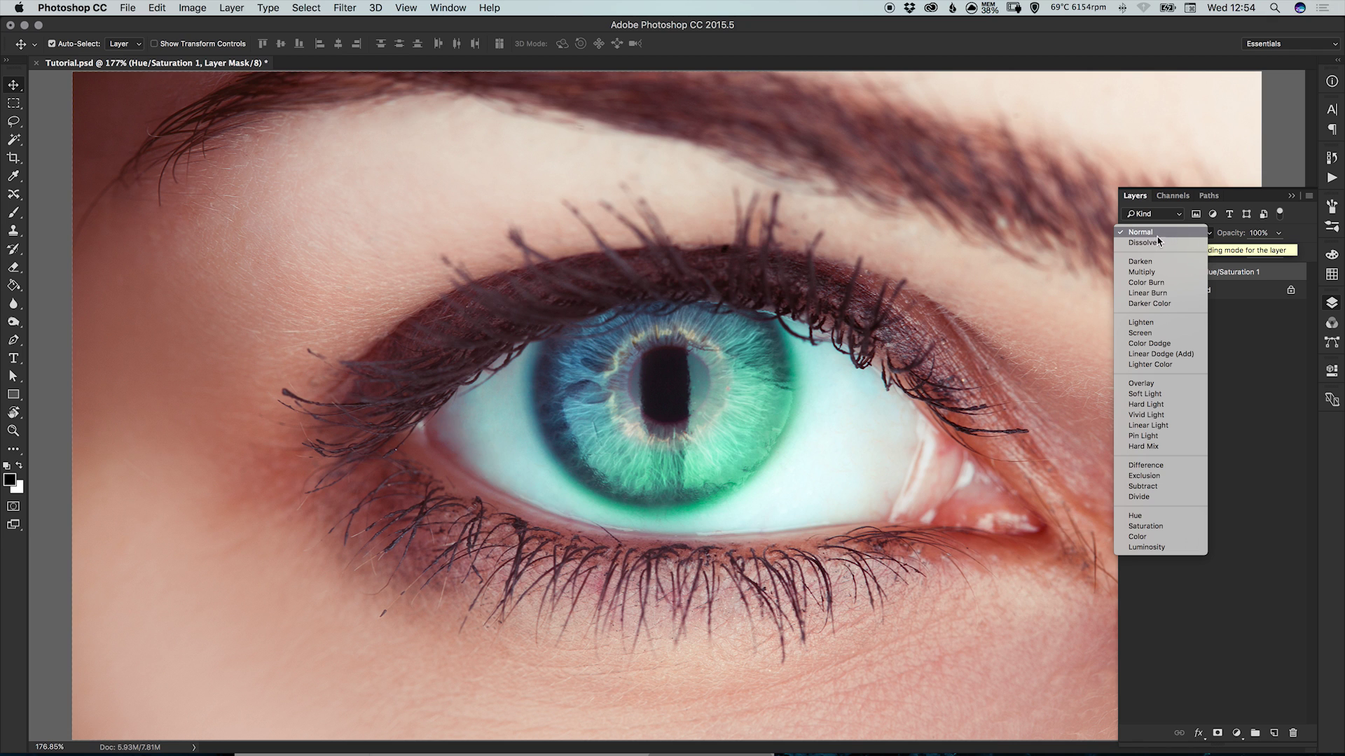
scroll(1157, 389, "down", 2)
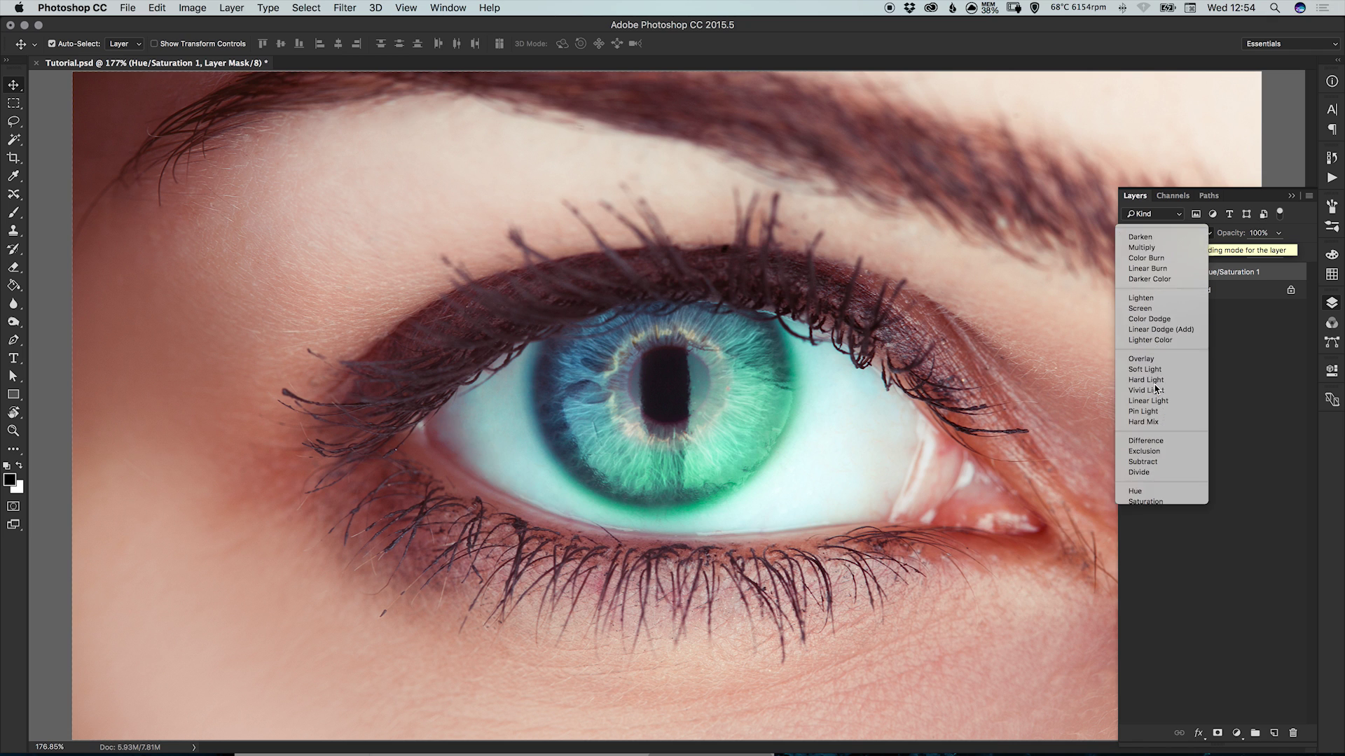
left_click(1153, 384)
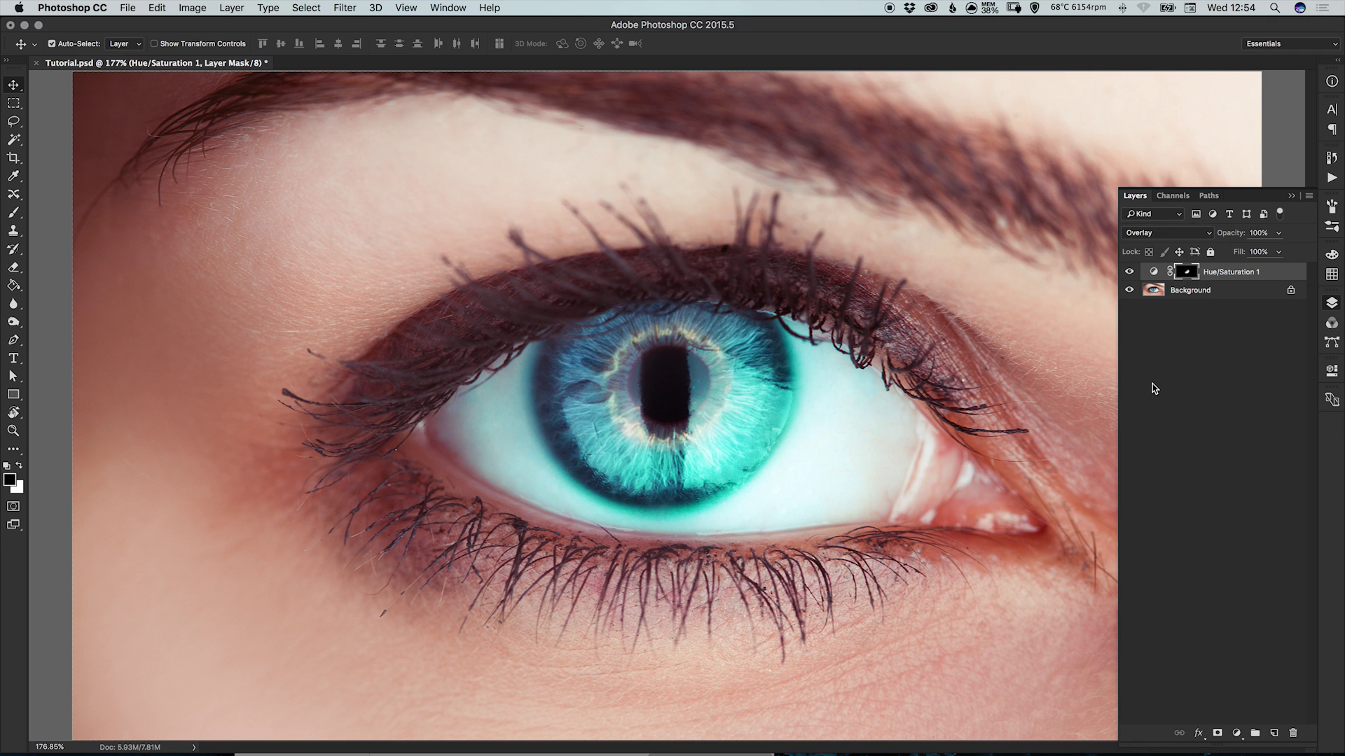
left_click(1163, 233)
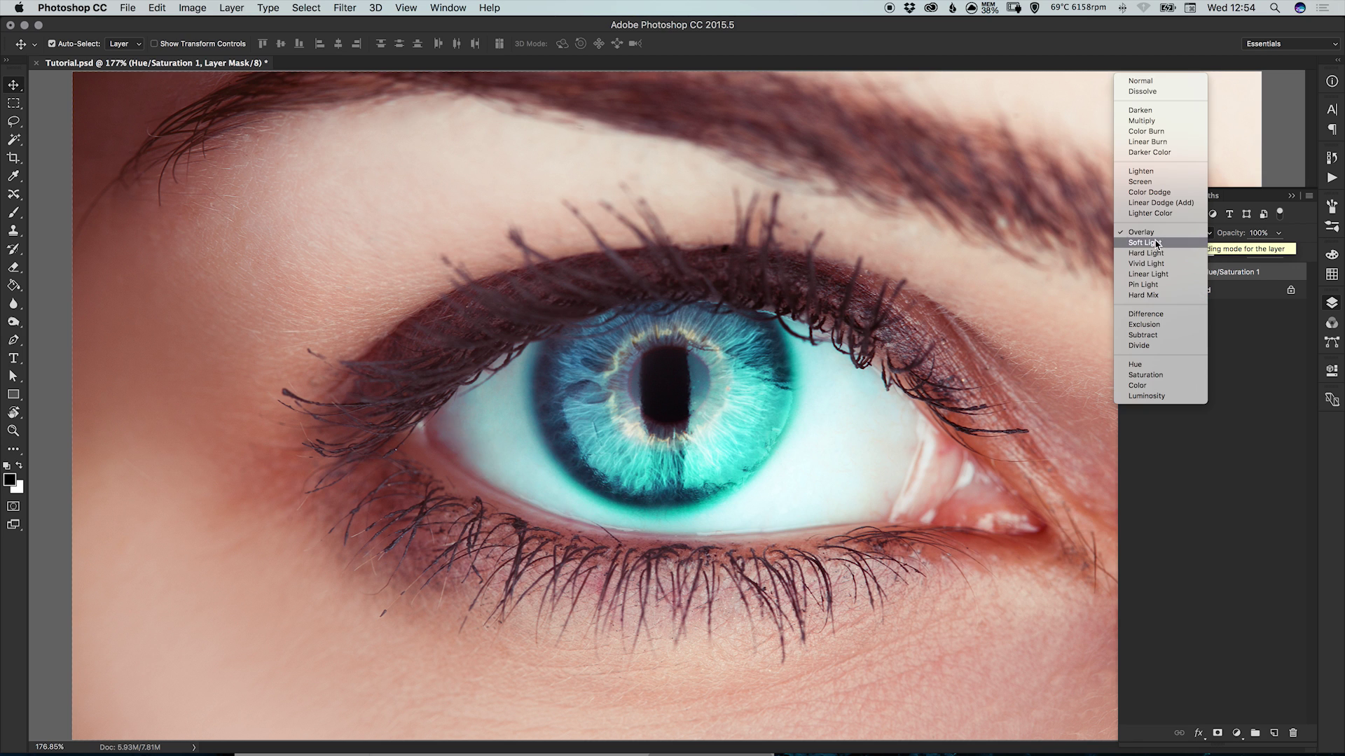
left_click(1168, 242)
left_click(1166, 234)
left_click(1156, 243)
Settle on Hard Light blending and lower the layer opacity to 70%.
left_click(1160, 236)
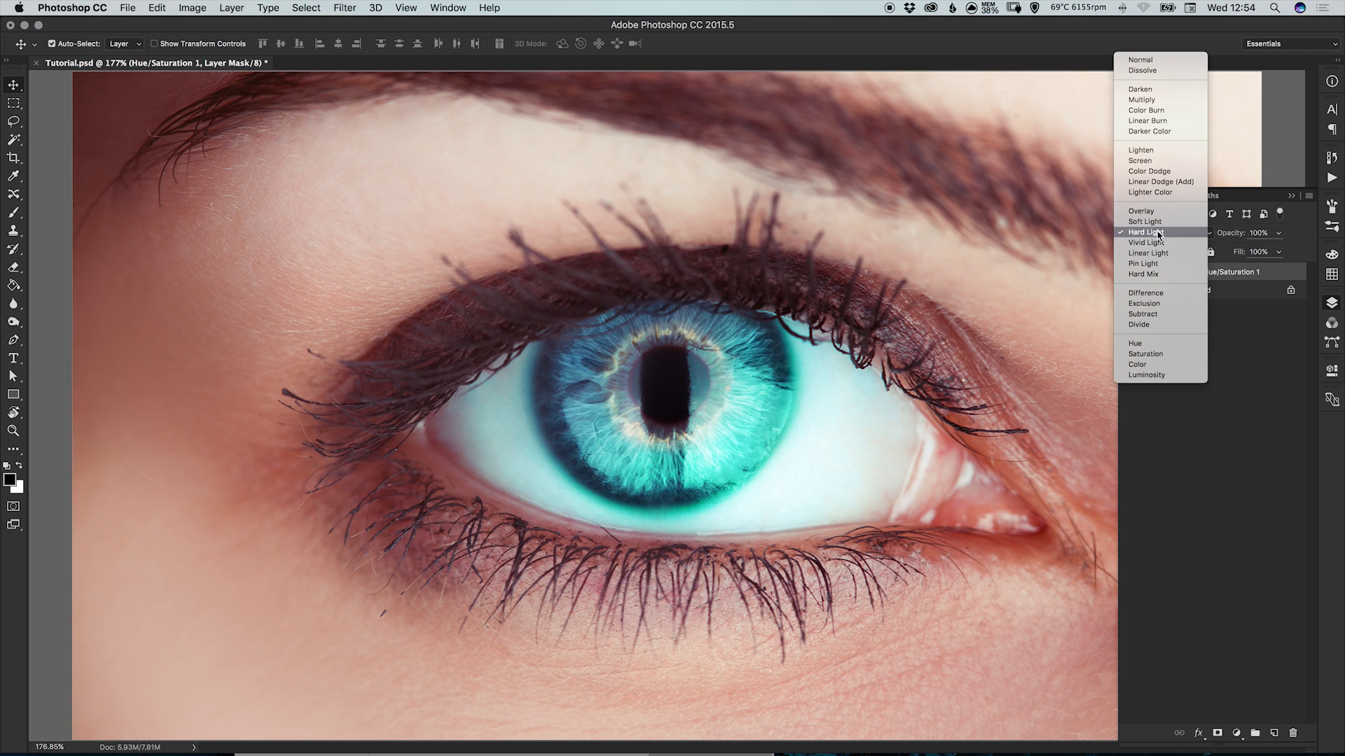
left_click(1155, 152)
left_click(1157, 234)
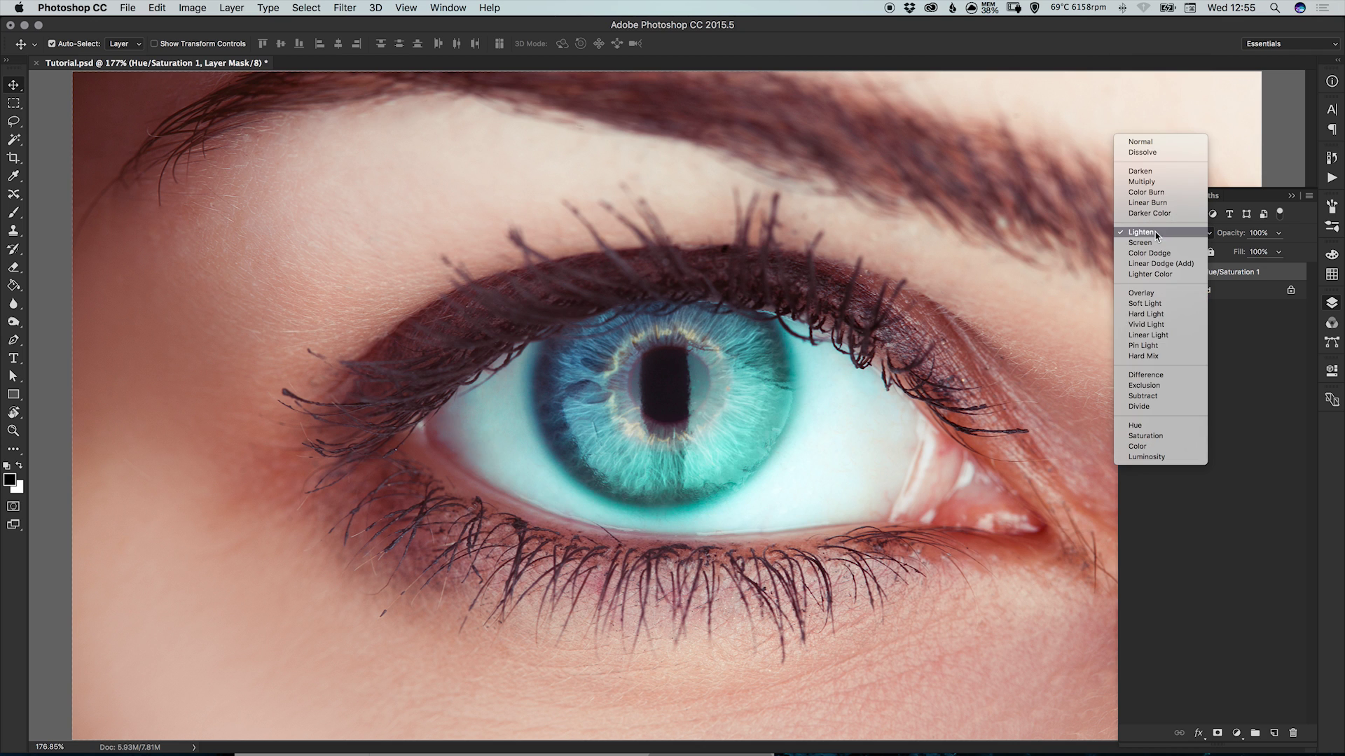
left_click(1150, 314)
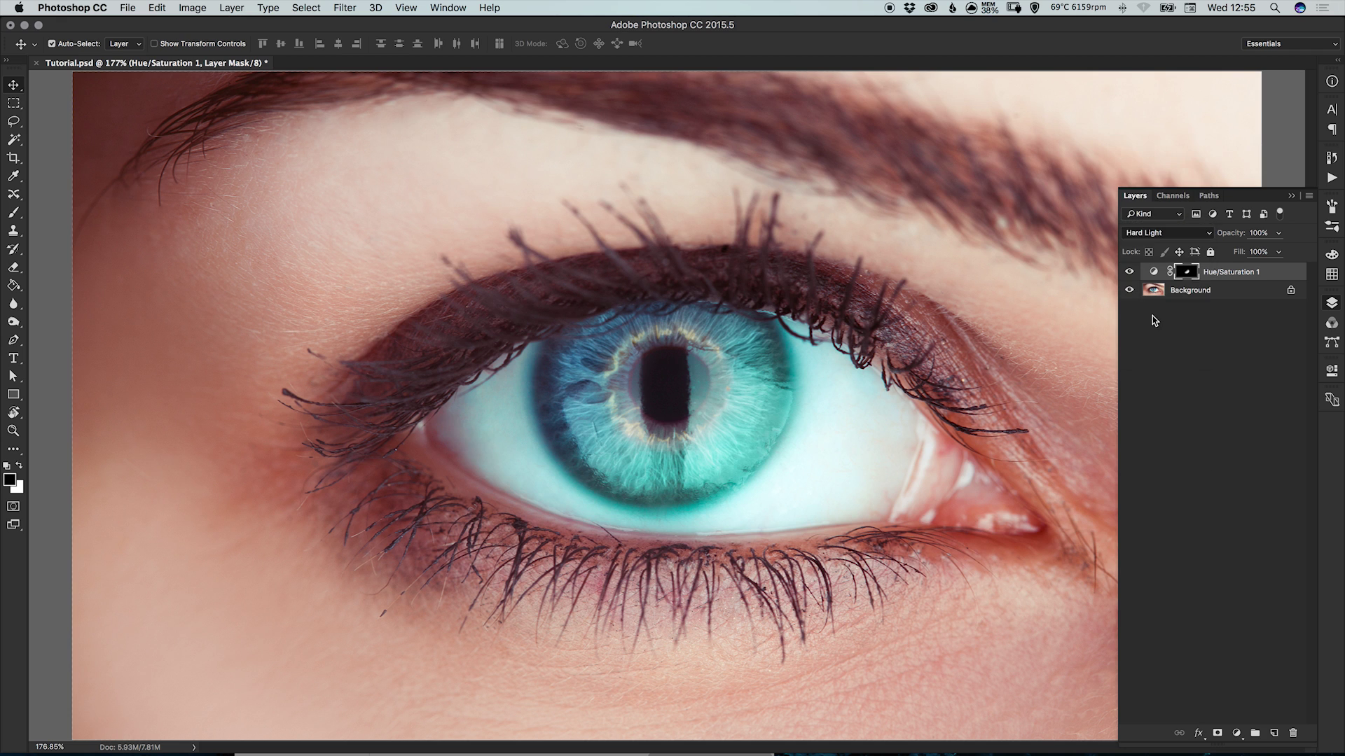
left_click(1279, 253)
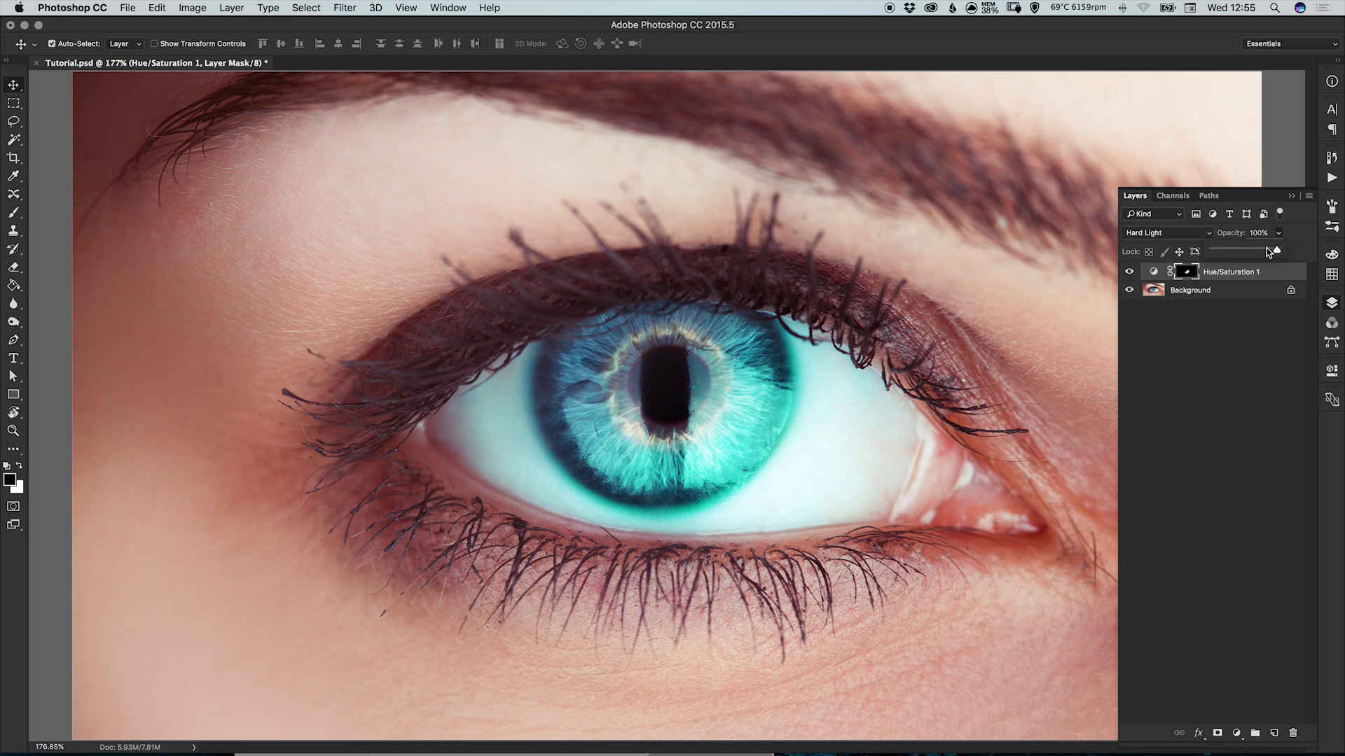
mouse_move(1269, 253)
left_mouse_down()
mouse_move(1185, 252)
mouse_move(1256, 249)
left_mouse_up()
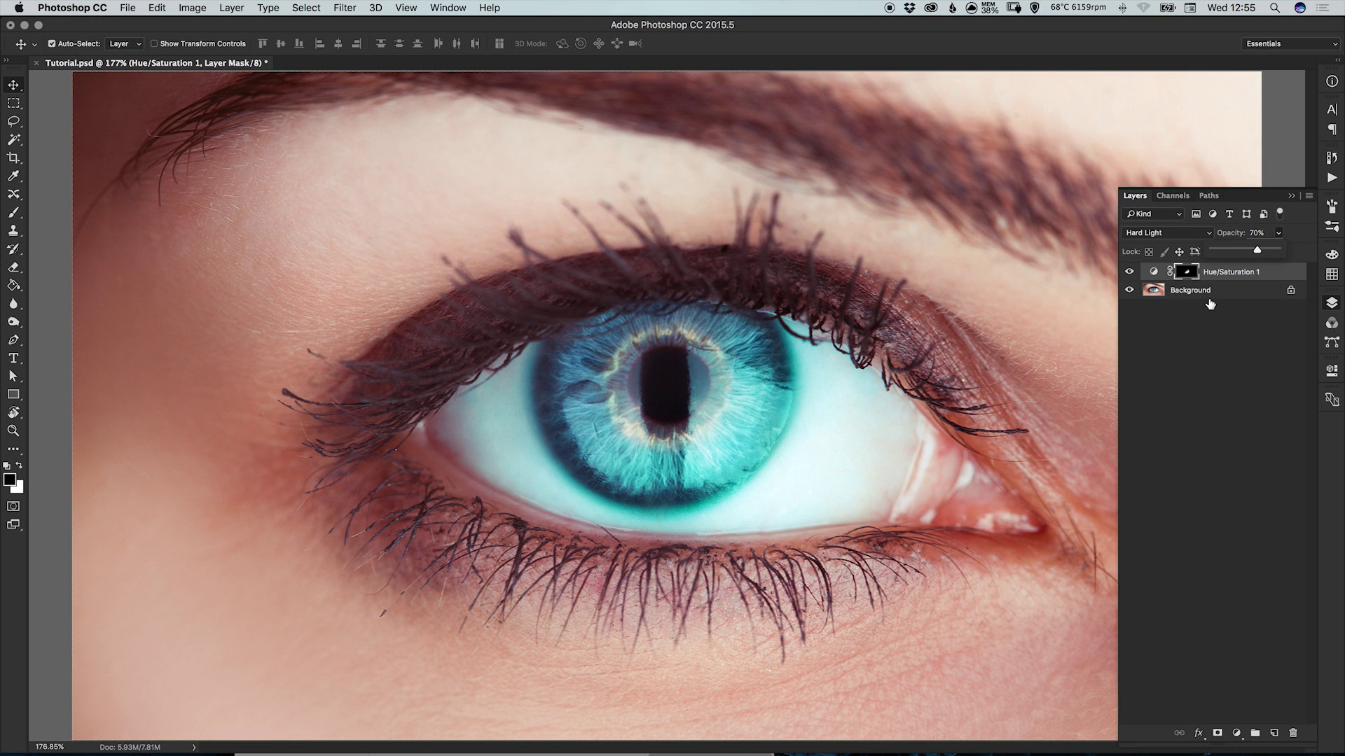
Colorize the second Hue/Saturation layer magenta with Hue 315 and Saturation 42.
left_click(1236, 733)
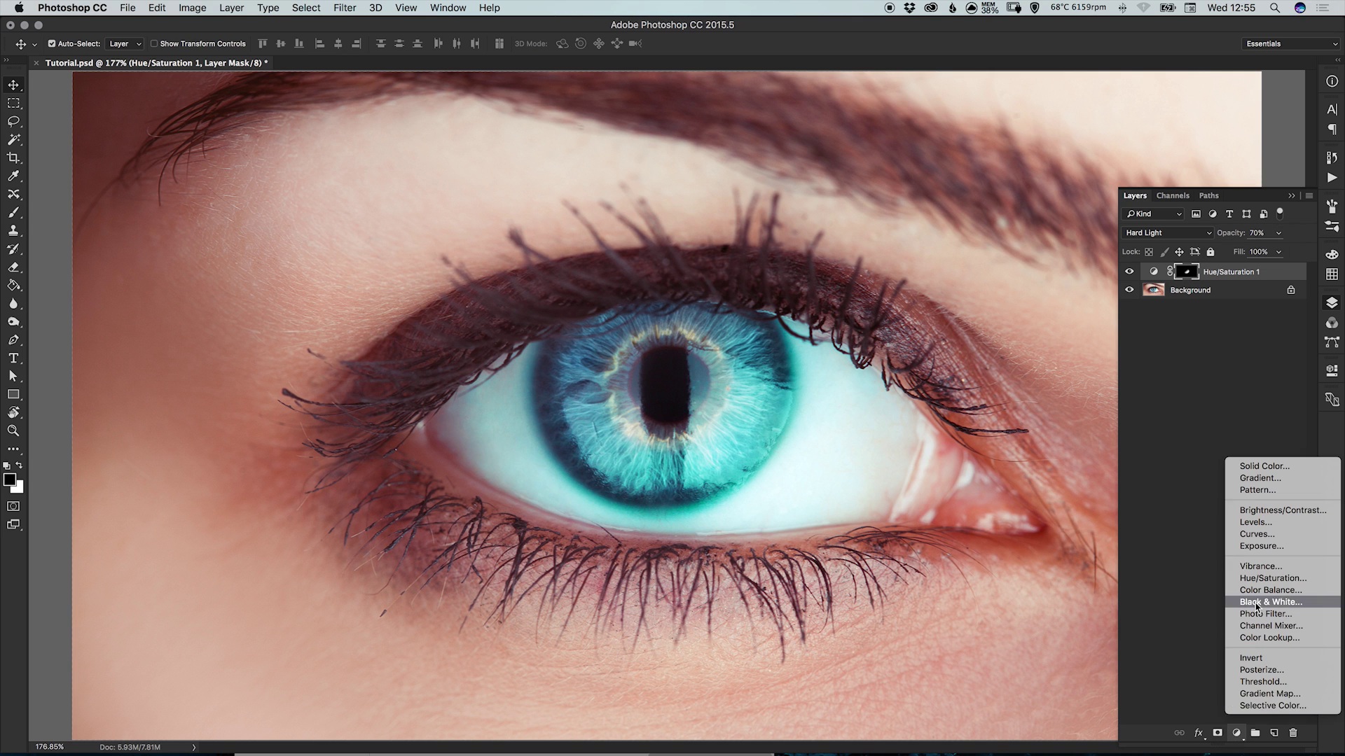
key("Escape")
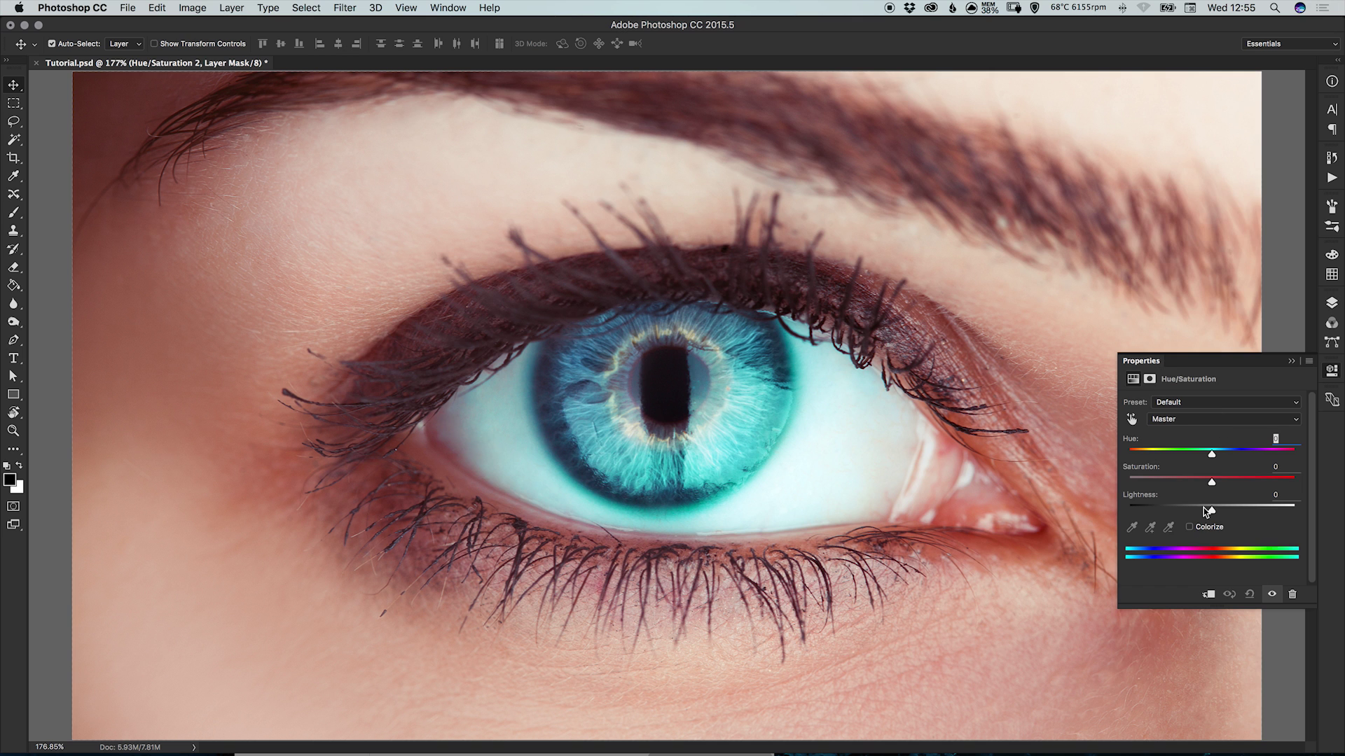
left_click(1200, 528)
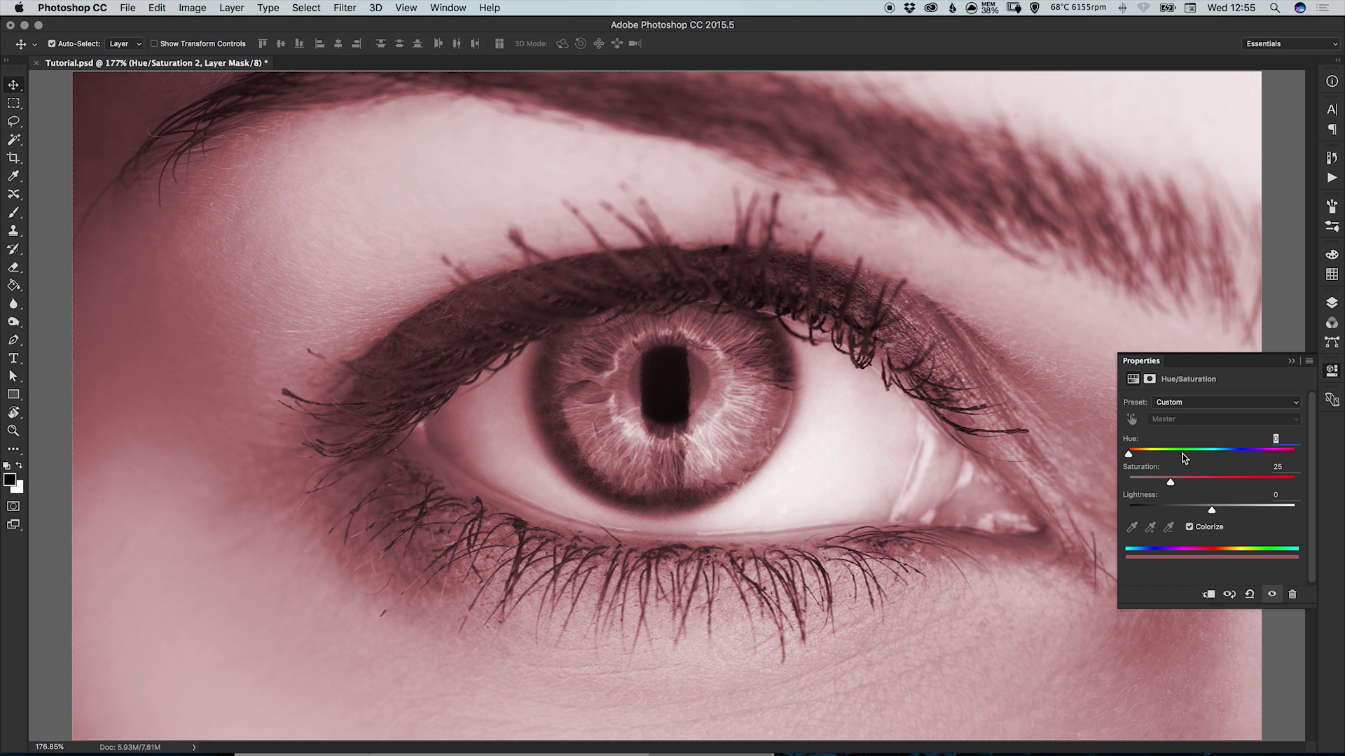
left_click_drag(1271, 456, 1280, 455)
left_click(1199, 482)
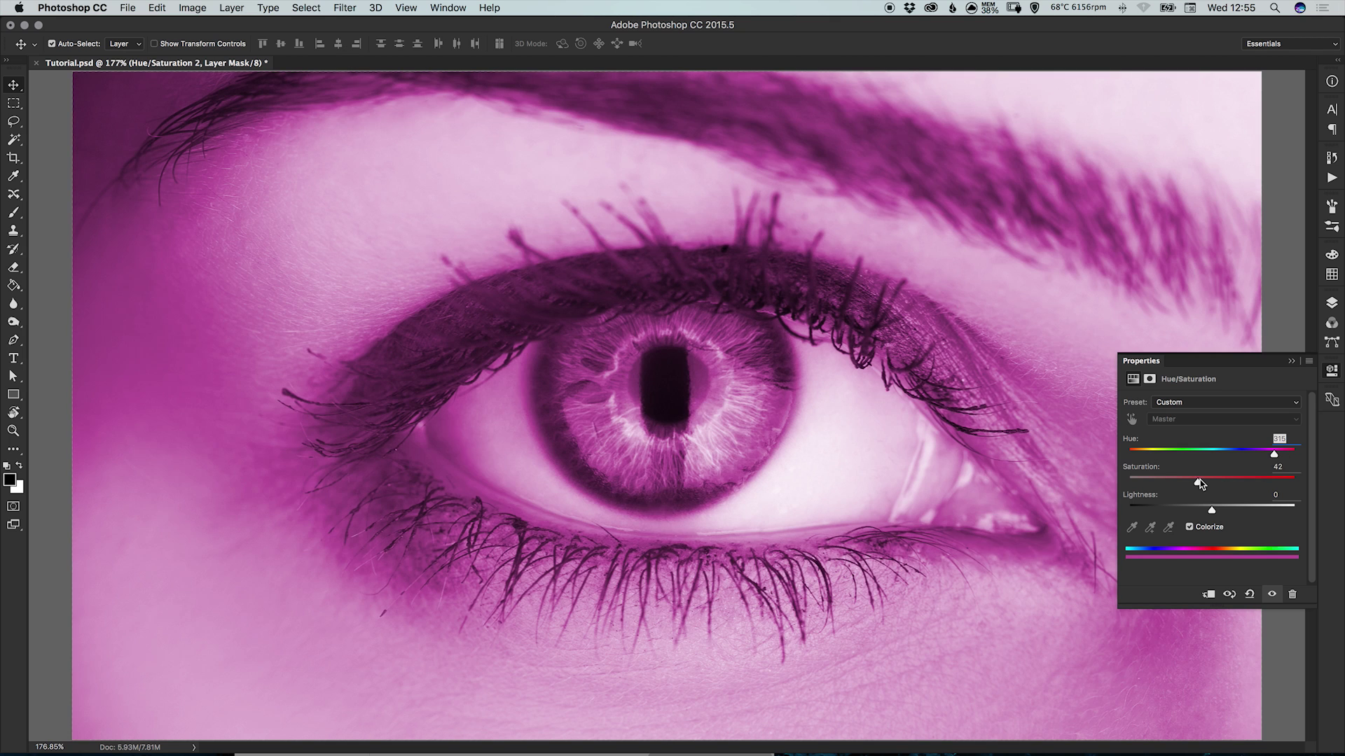
Fill the second layer's mask with black using the Paint Bucket.
left_click(1331, 302)
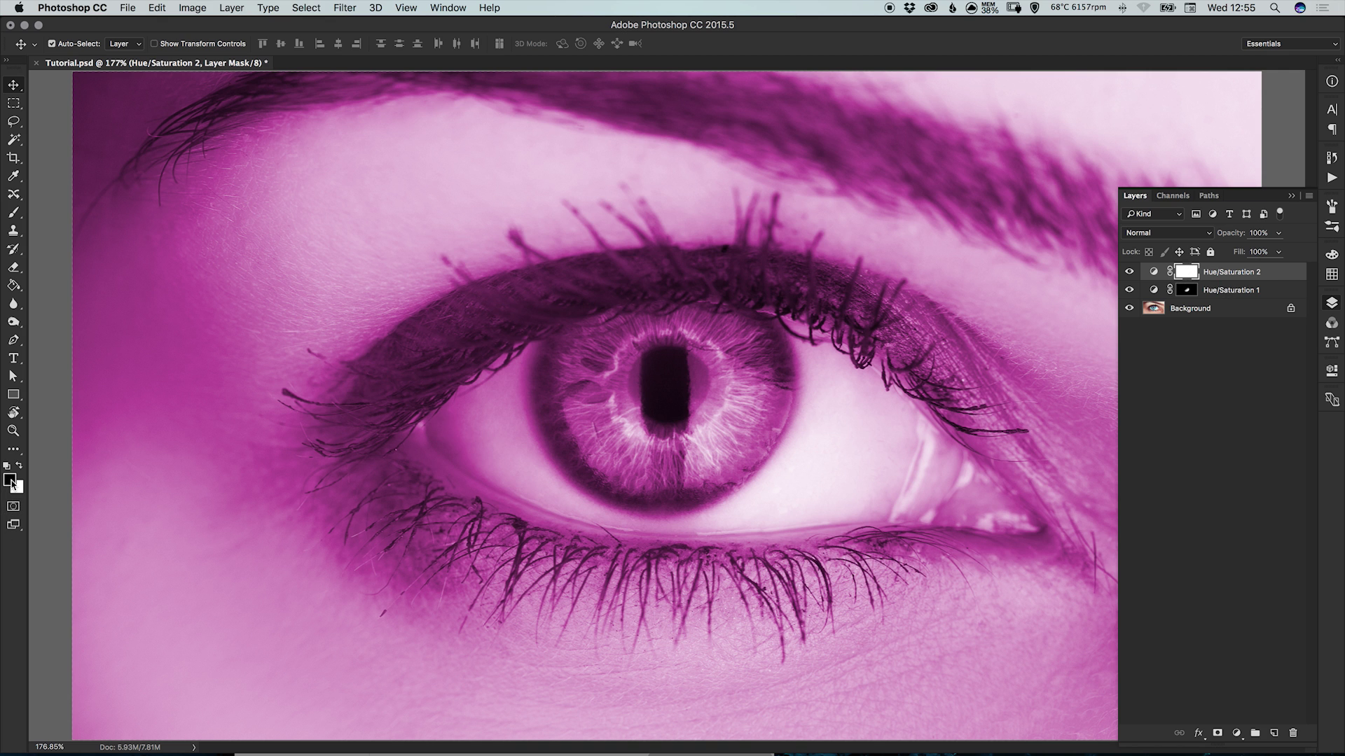
left_click(14, 286)
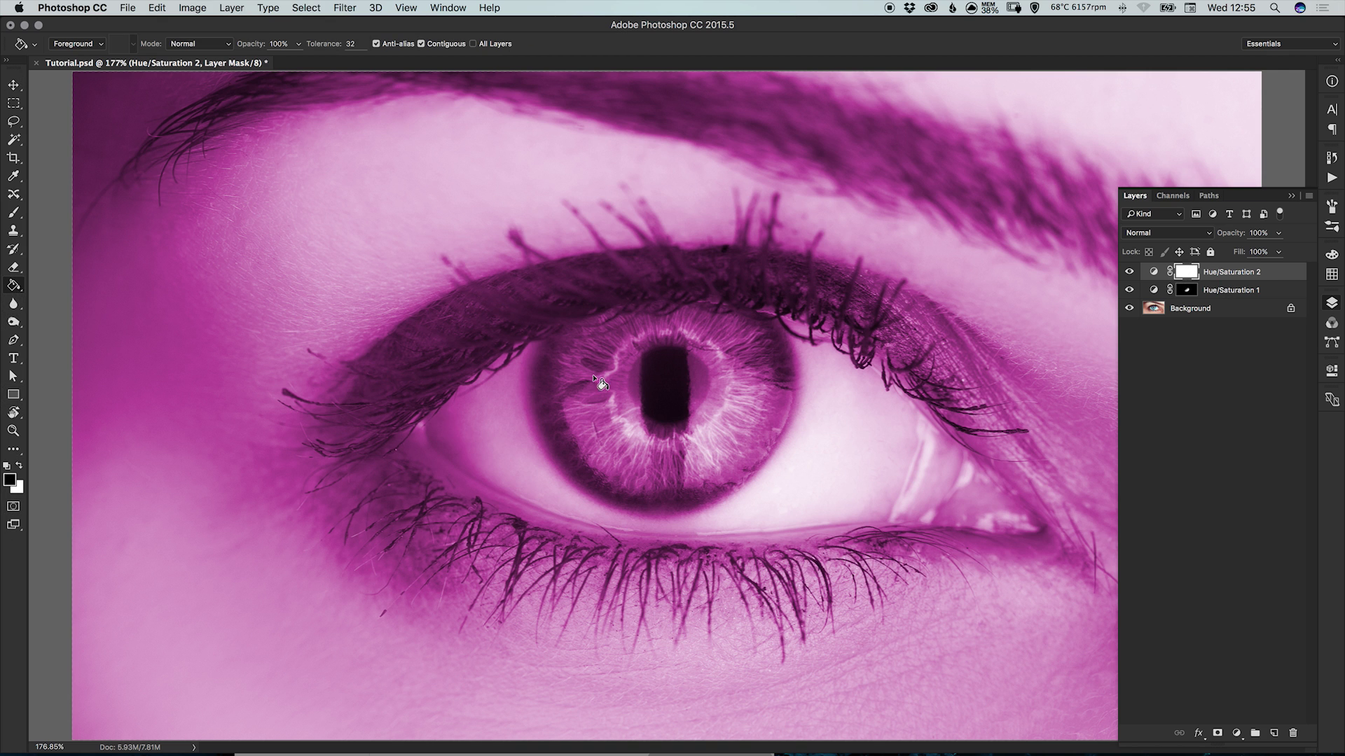
left_click(648, 392)
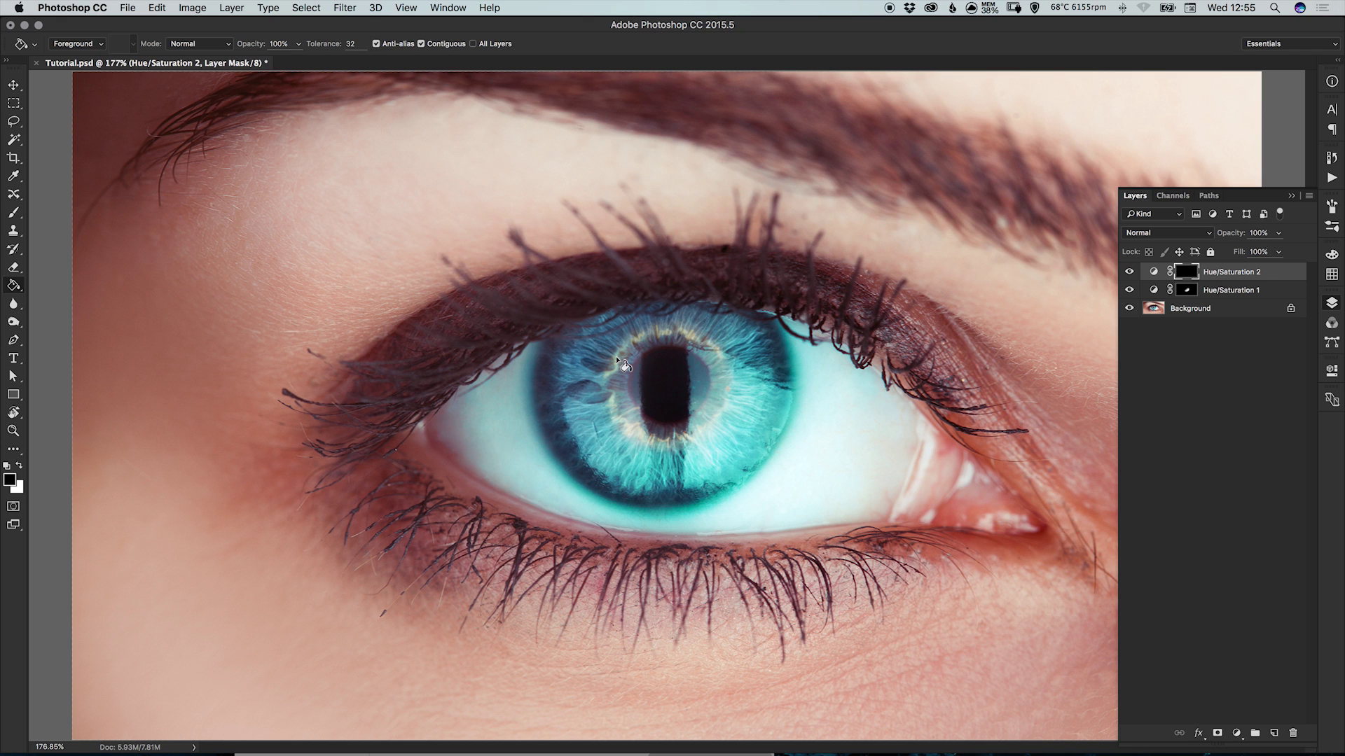
Paint white with a 400–600 px brush to reveal magenta over the iris's left side.
key("x")
key("b")
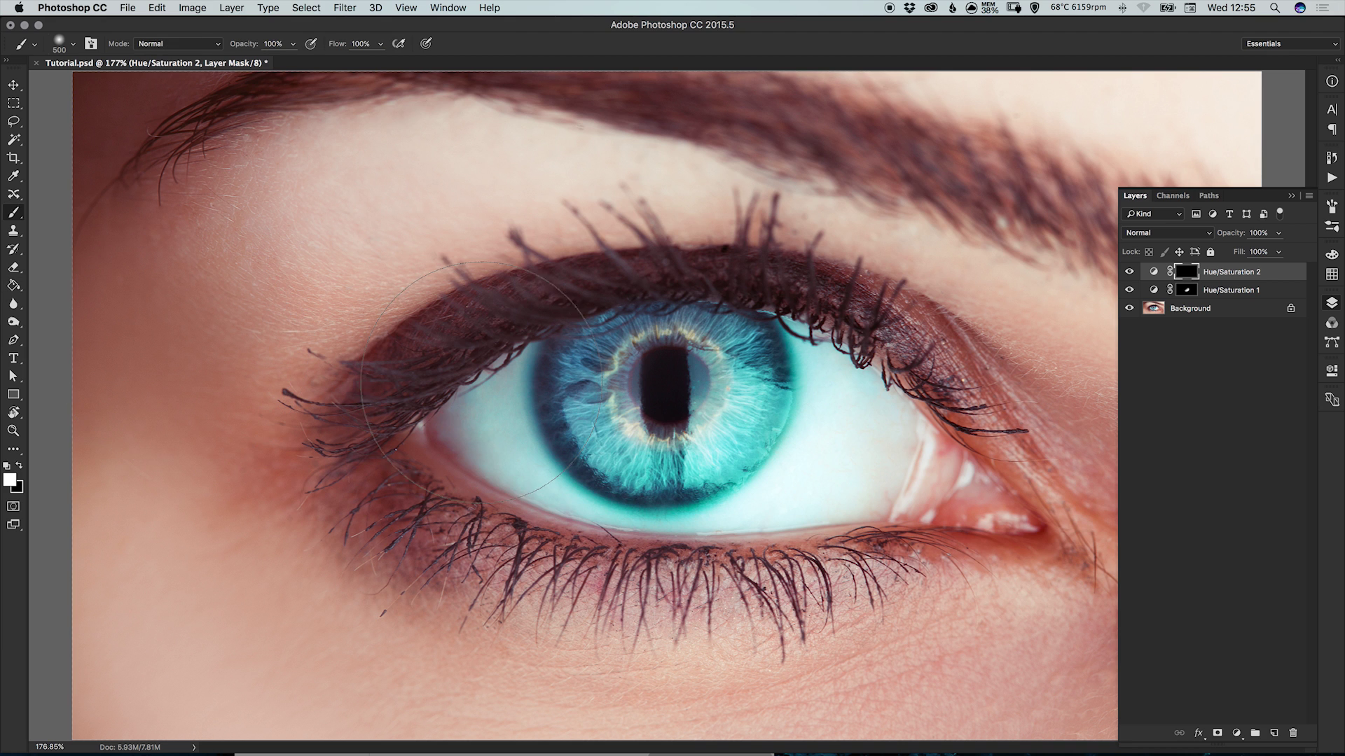
key("bracketleft")
mouse_move(497, 399)
left_mouse_down()
mouse_move(558, 503)
mouse_move(480, 420)
left_mouse_up()
key("bracketright")
key("bracketright")
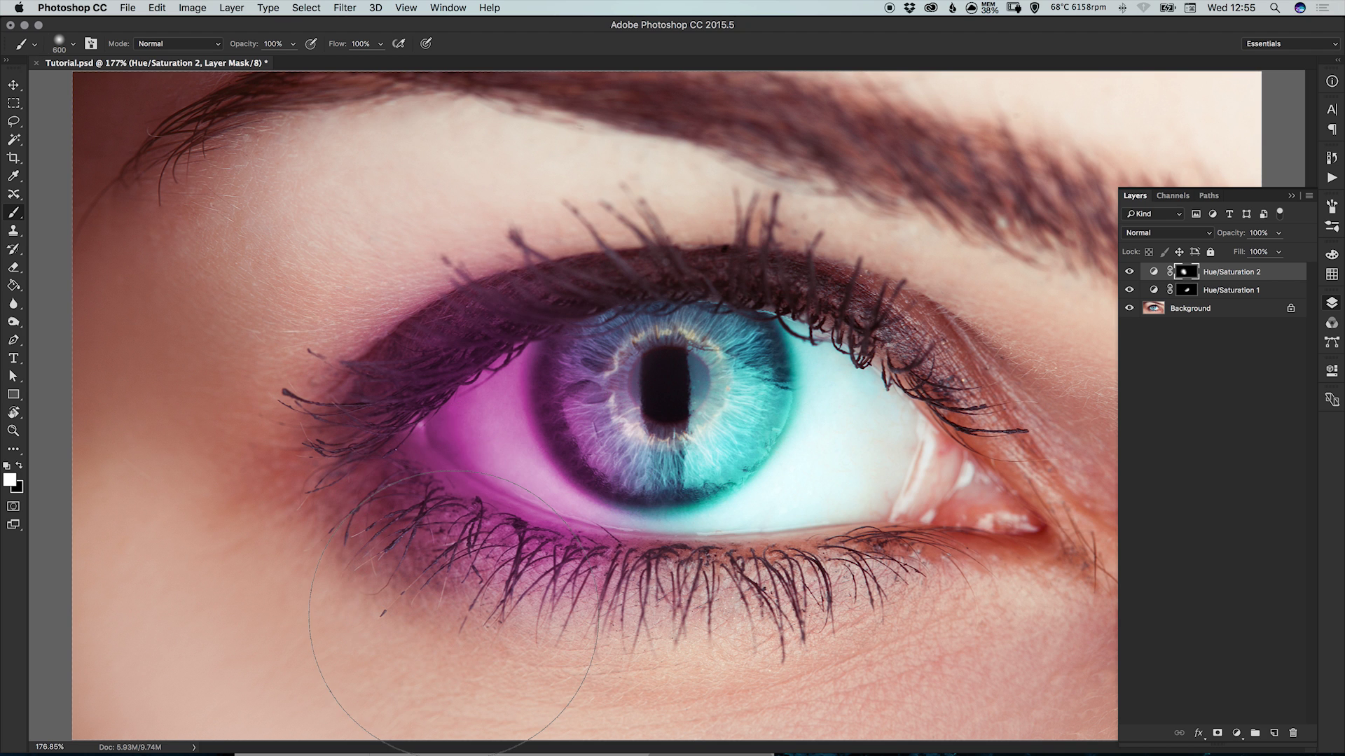
left_click_drag(462, 597, 453, 601)
key("ctrl+z")
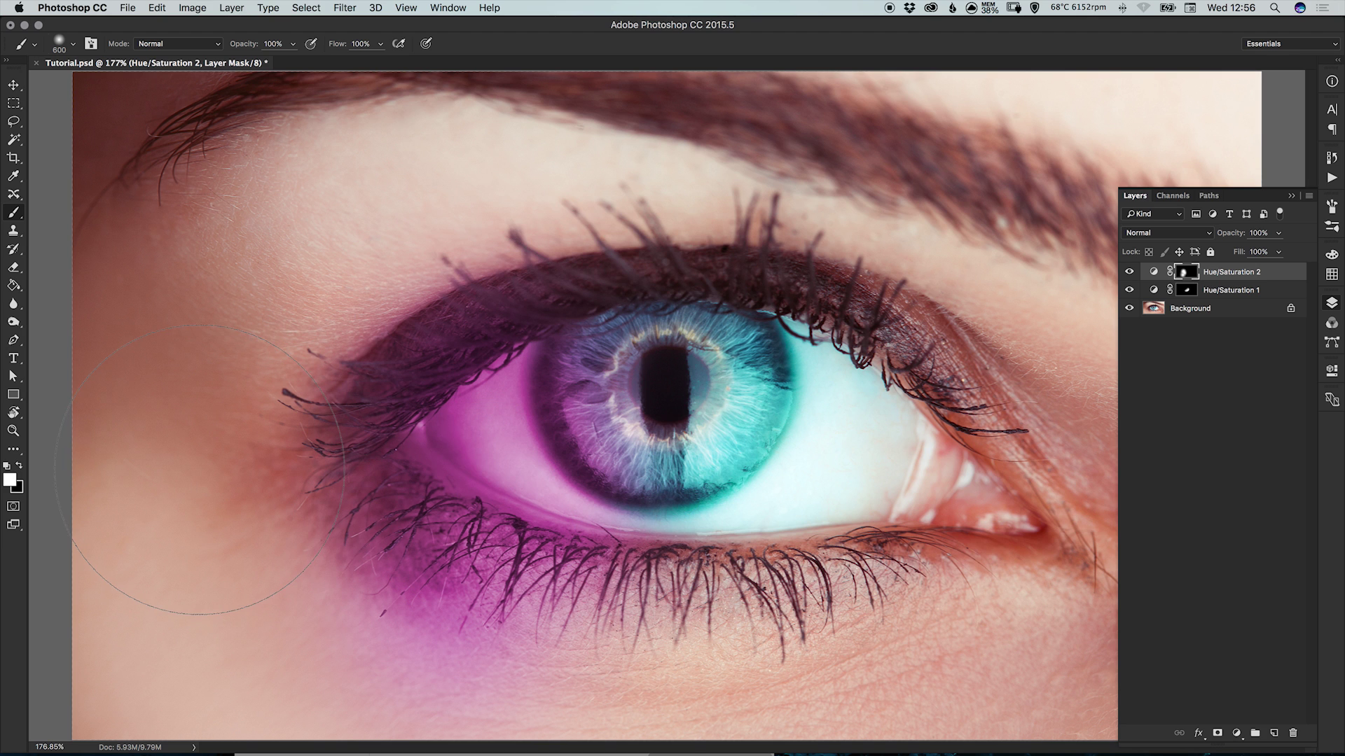
Switch to black with a 250 px brush and erase magenta from the lashes, eye white and lid.
key("x")
key("bracketleft")
key("bracketleft")
key("bracketleft")
key("bracketleft")
left_click_drag(345, 592, 493, 657)
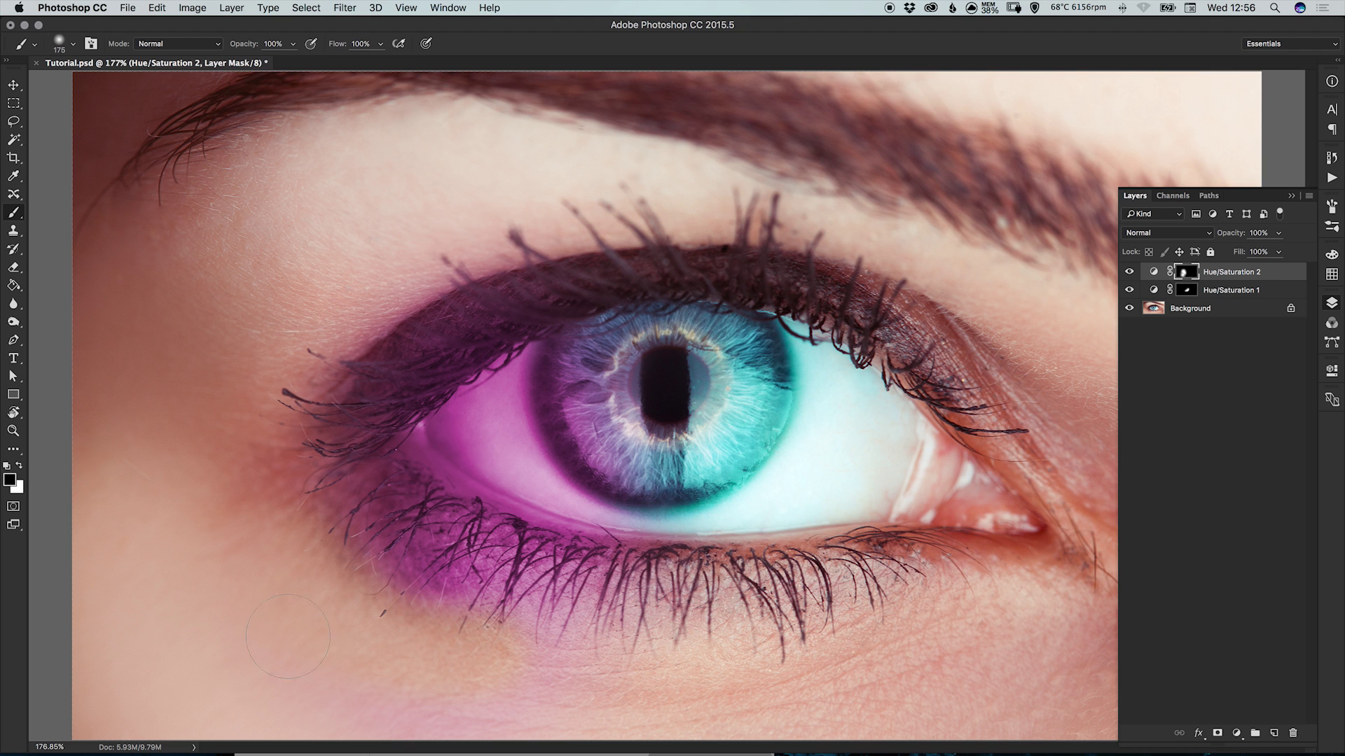
mouse_move(334, 526)
left_mouse_down()
mouse_move(420, 522)
mouse_move(532, 574)
mouse_move(658, 557)
left_mouse_up()
mouse_move(389, 398)
left_mouse_down()
mouse_move(455, 490)
mouse_move(560, 506)
left_mouse_up()
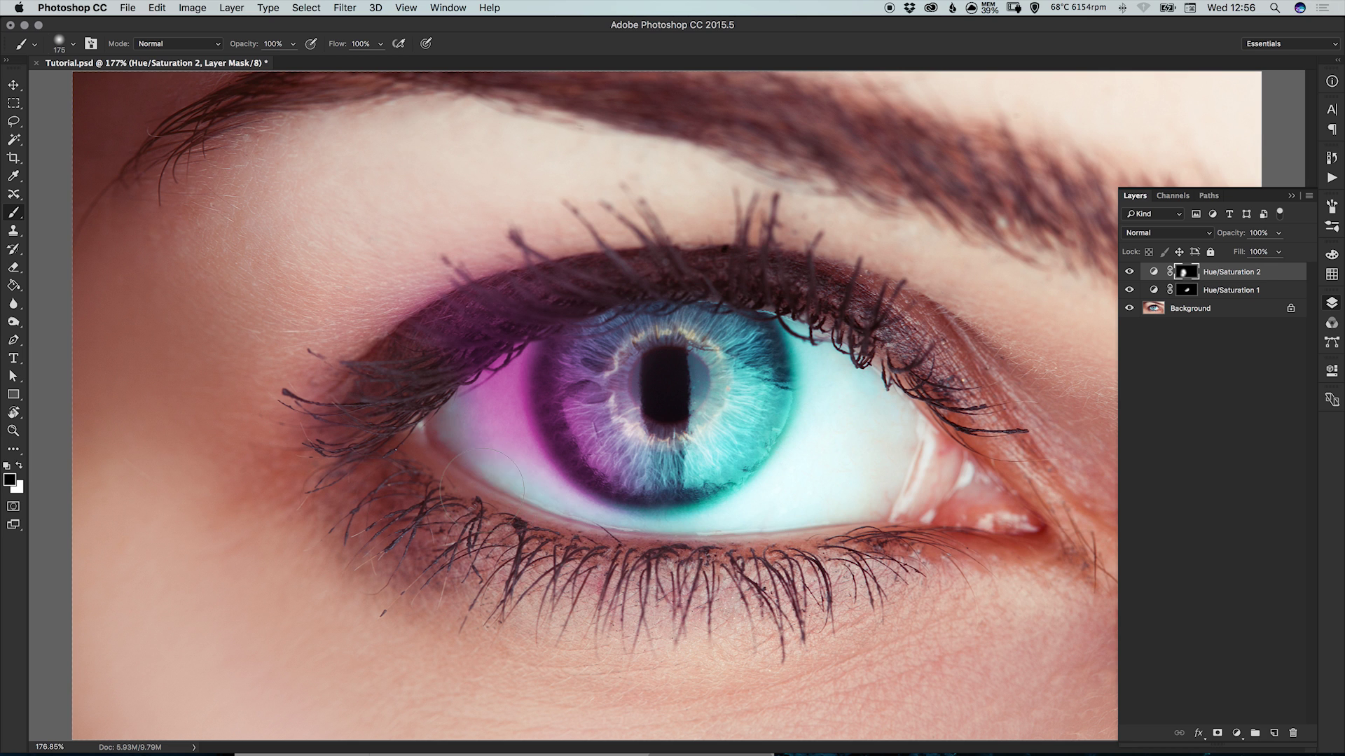
mouse_move(478, 475)
left_mouse_down()
mouse_move(458, 303)
mouse_move(468, 273)
mouse_move(467, 406)
mouse_move(480, 344)
mouse_move(474, 385)
mouse_move(512, 486)
mouse_move(573, 525)
mouse_move(503, 483)
mouse_move(477, 447)
mouse_move(489, 482)
mouse_move(560, 494)
left_mouse_up()
Zoom to 400% on the iris and switch to a white brush.
key("z")
left_click(575, 453)
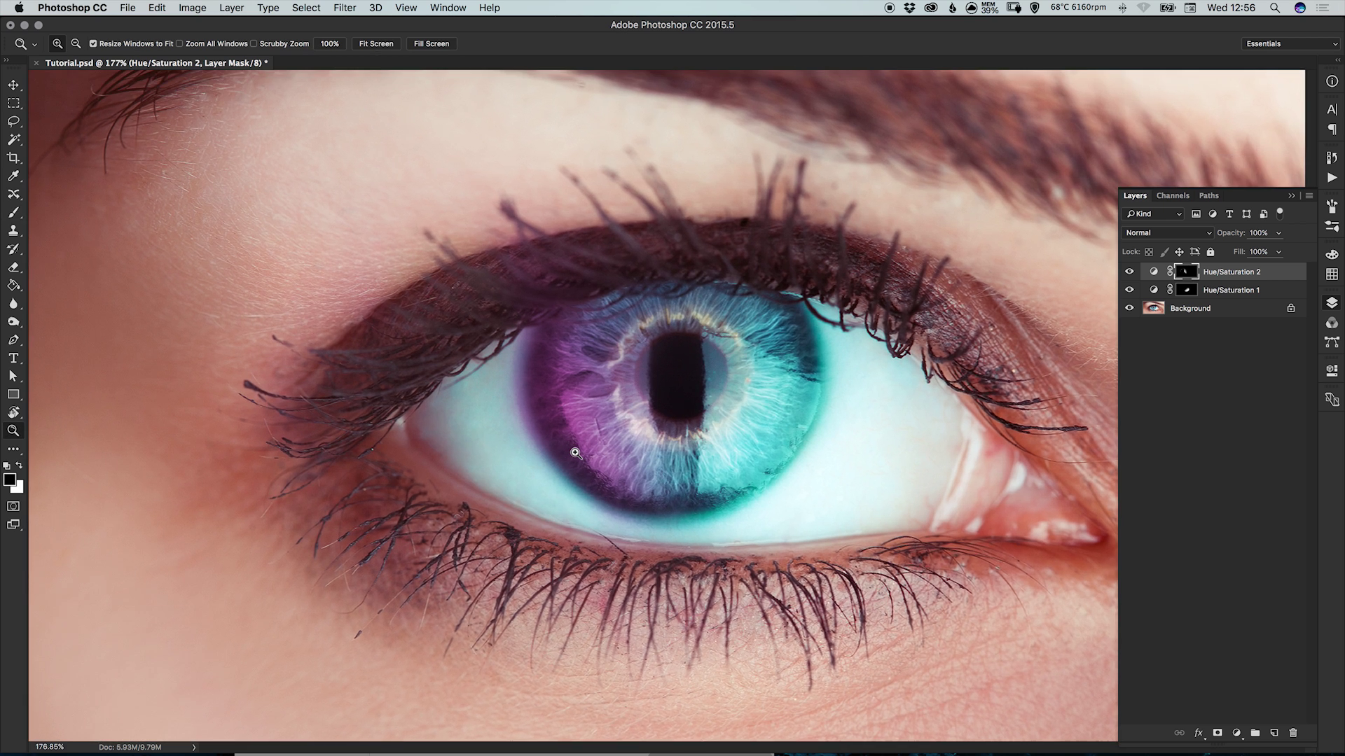
left_click(576, 453)
left_click(576, 453)
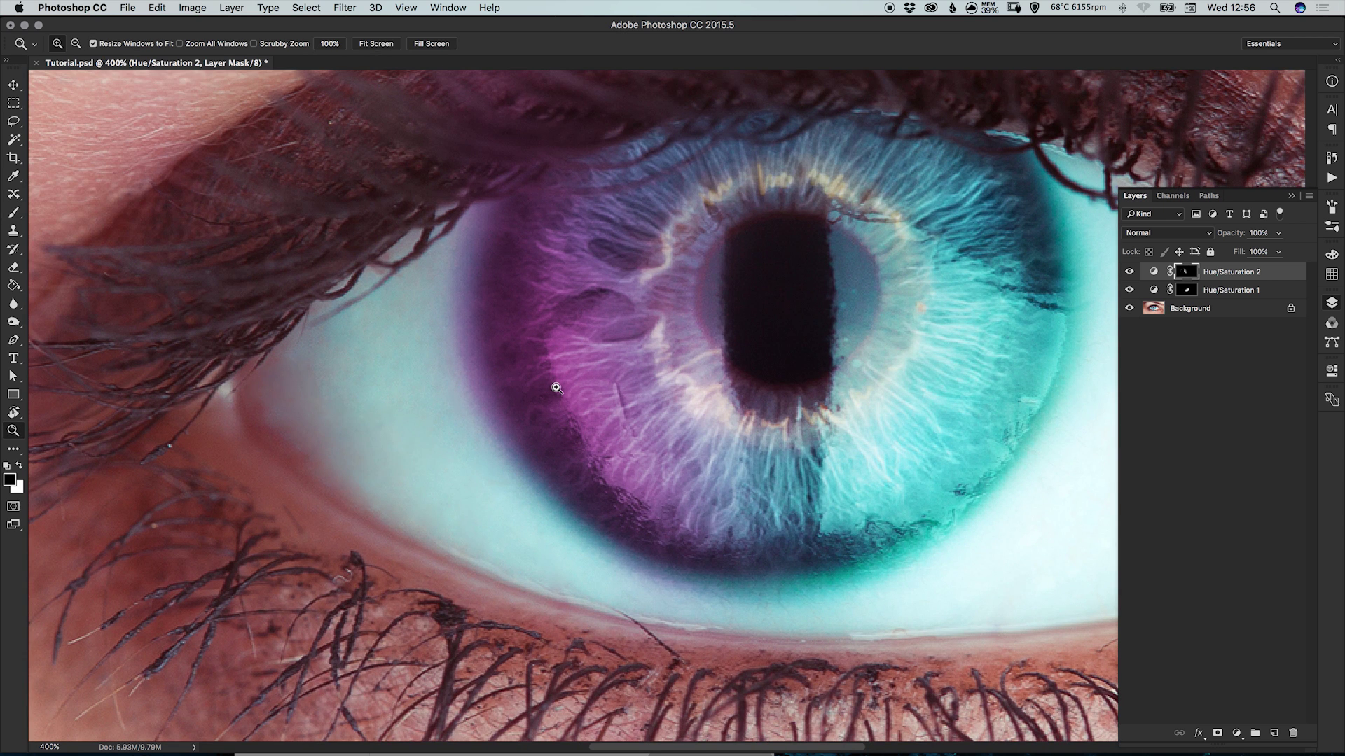
key("x")
key("b")
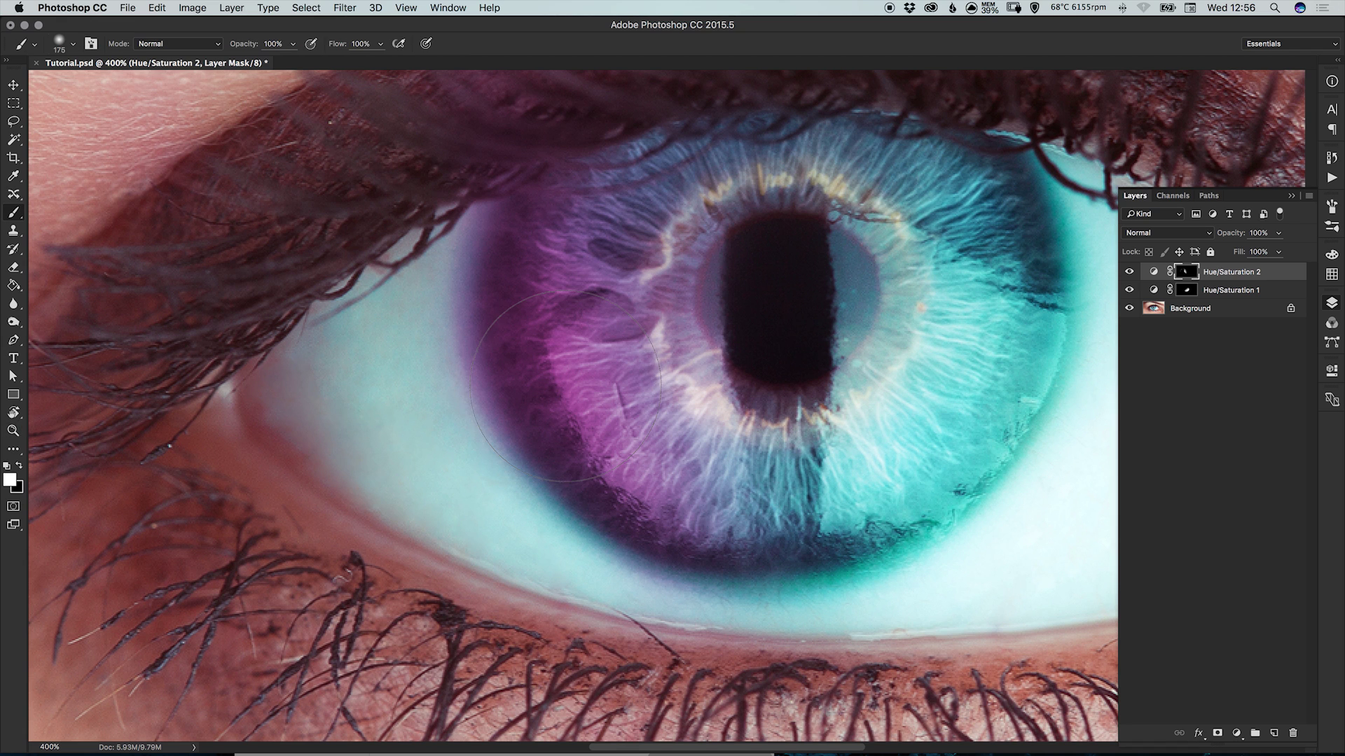
Paint the mask along the iris's left rim with a 40–70 px brush, then zoom out to 300%.
left_click_drag(568, 418, 546, 430)
key("bracketleft")
mouse_move(541, 439)
left_mouse_down()
mouse_move(563, 467)
mouse_move(540, 412)
mouse_move(569, 458)
mouse_move(548, 444)
mouse_move(555, 456)
mouse_move(607, 505)
mouse_move(576, 475)
mouse_move(583, 496)
mouse_move(616, 513)
left_mouse_up()
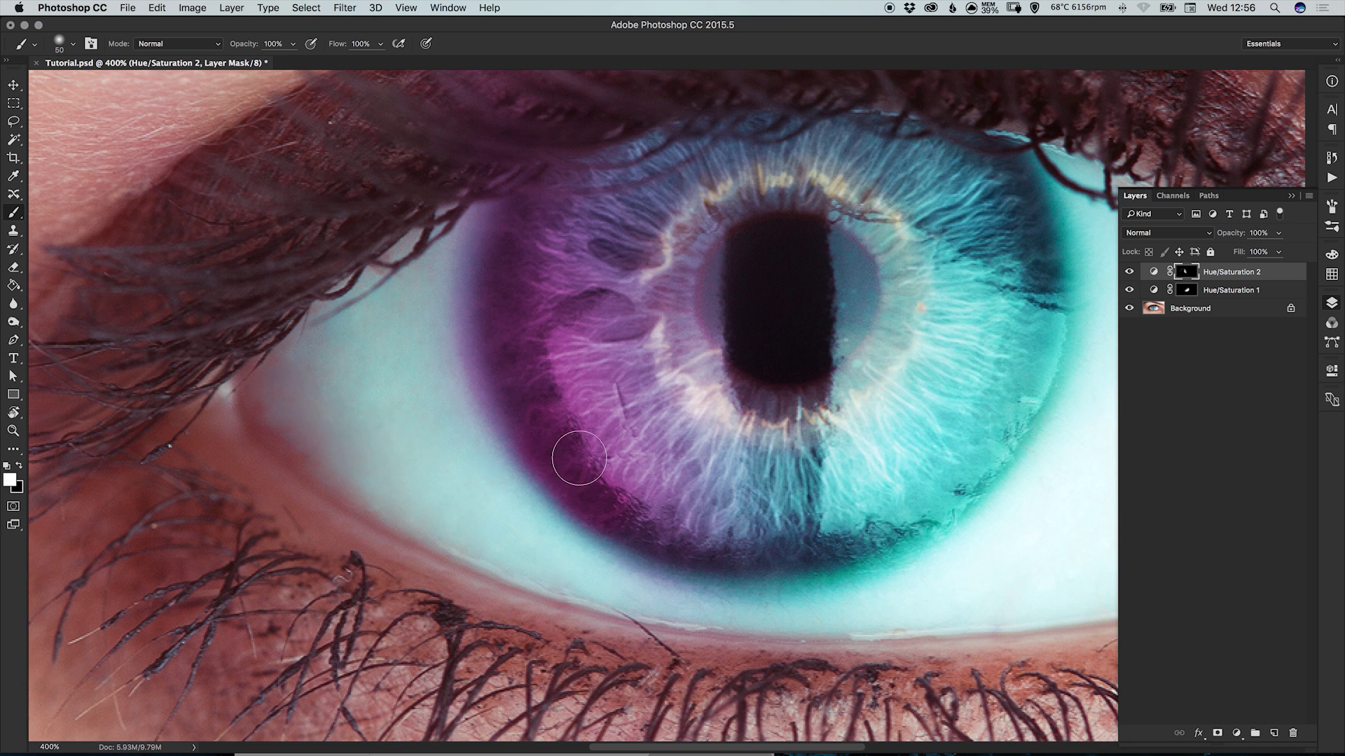
key("bracketright")
key("bracketright")
mouse_move(536, 410)
left_mouse_down()
mouse_move(499, 278)
mouse_move(513, 214)
mouse_move(494, 281)
mouse_move(498, 315)
mouse_move(511, 241)
left_mouse_up()
key("bracketright")
key("bracketright")
mouse_move(518, 370)
left_mouse_down()
mouse_move(613, 496)
mouse_move(569, 455)
mouse_move(620, 492)
mouse_move(576, 419)
left_mouse_up()
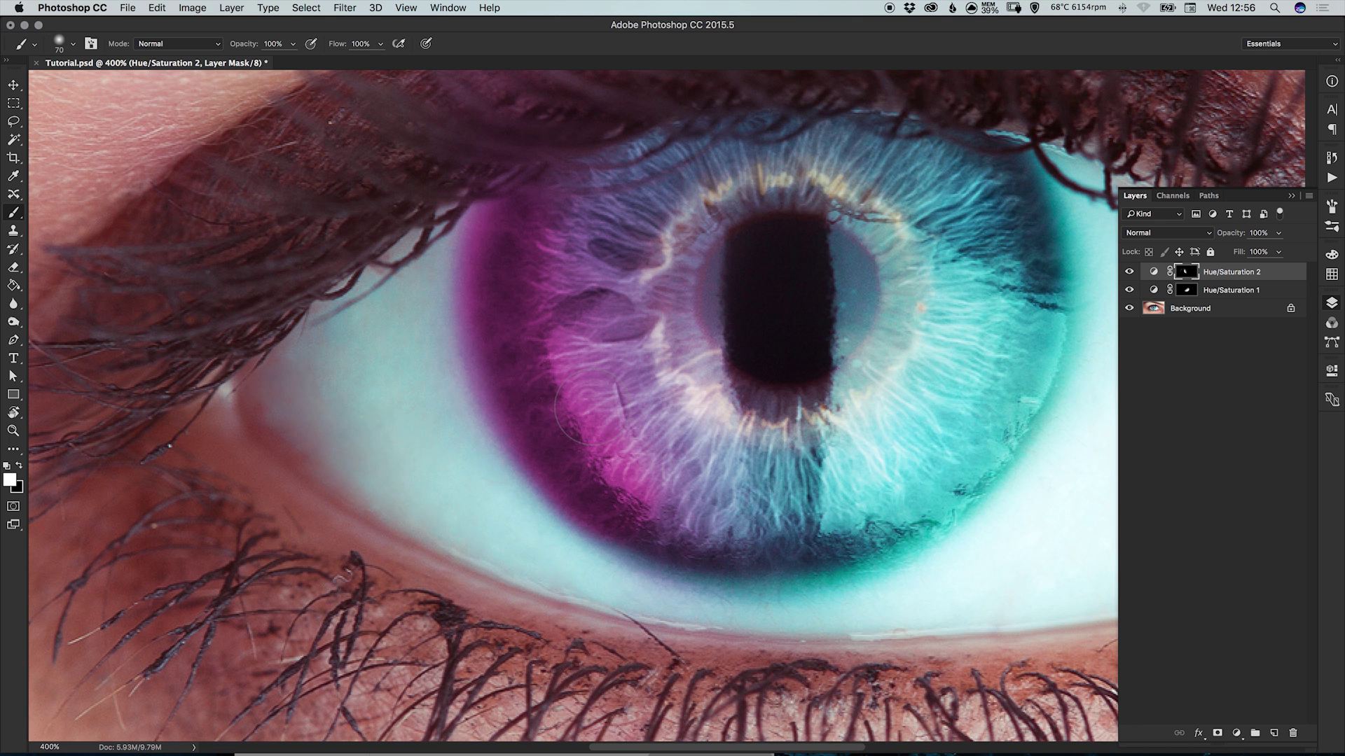
key("v")
key("ctrl+minus")
key("ctrl+minus")
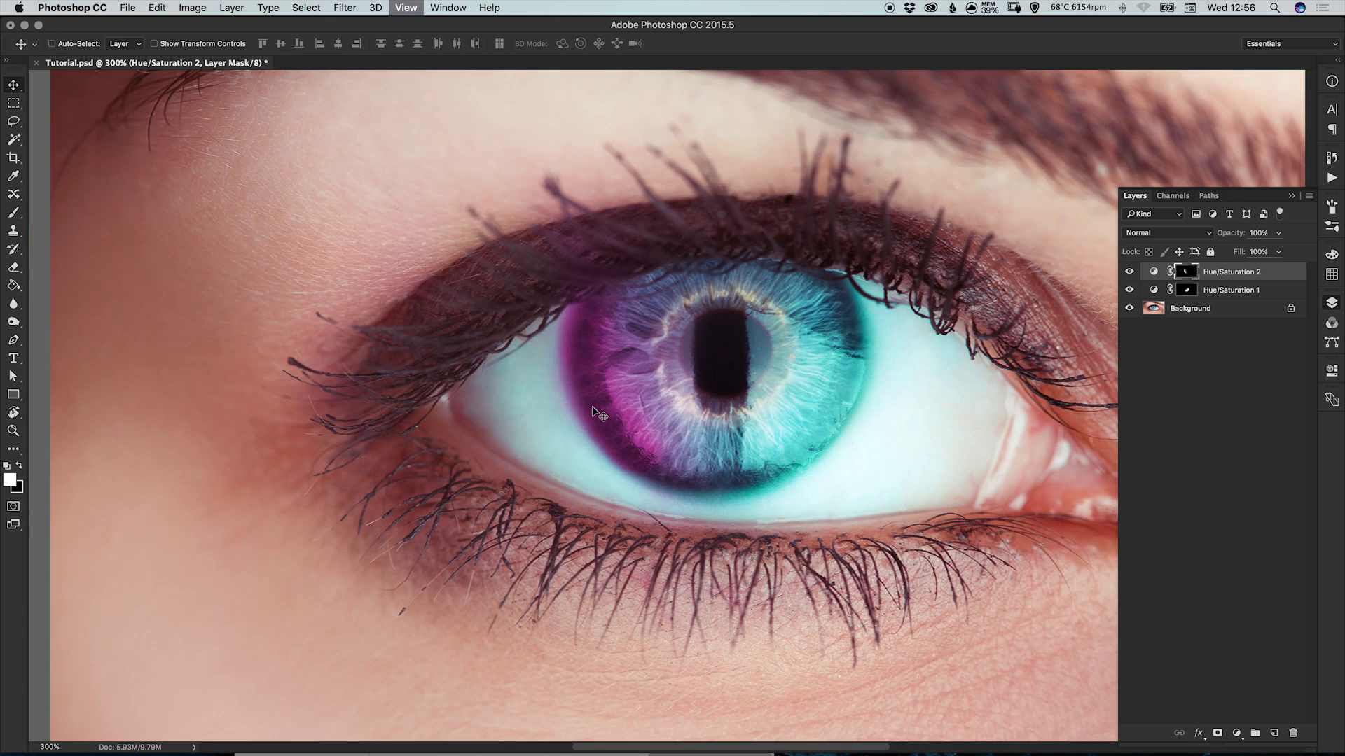
Preview Hard Light, Soft Light, Overlay, Lighten, Screen and Dissolve blending on the pink-purple tint layer.
left_click(1153, 234)
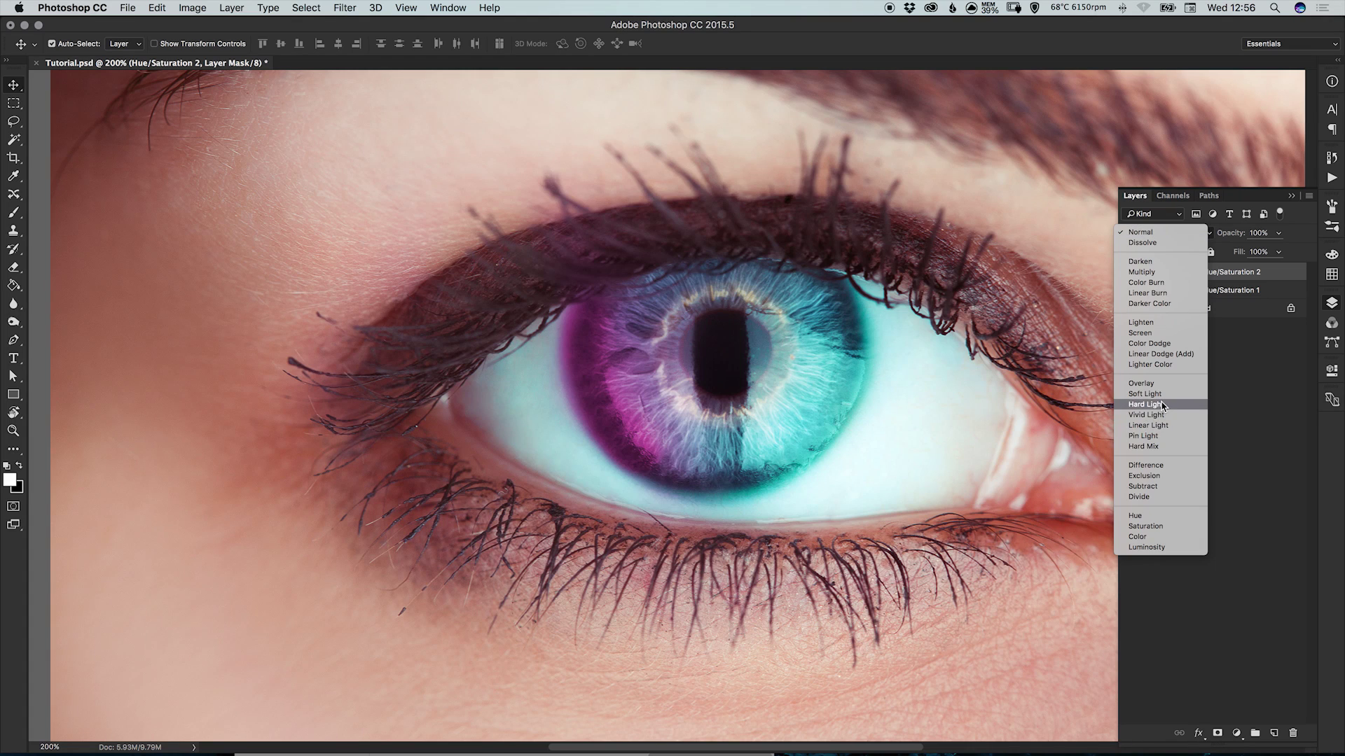
left_click(1163, 405)
left_click(1170, 234)
left_click(1169, 223)
left_click(1160, 233)
left_click(1157, 223)
left_click(1154, 228)
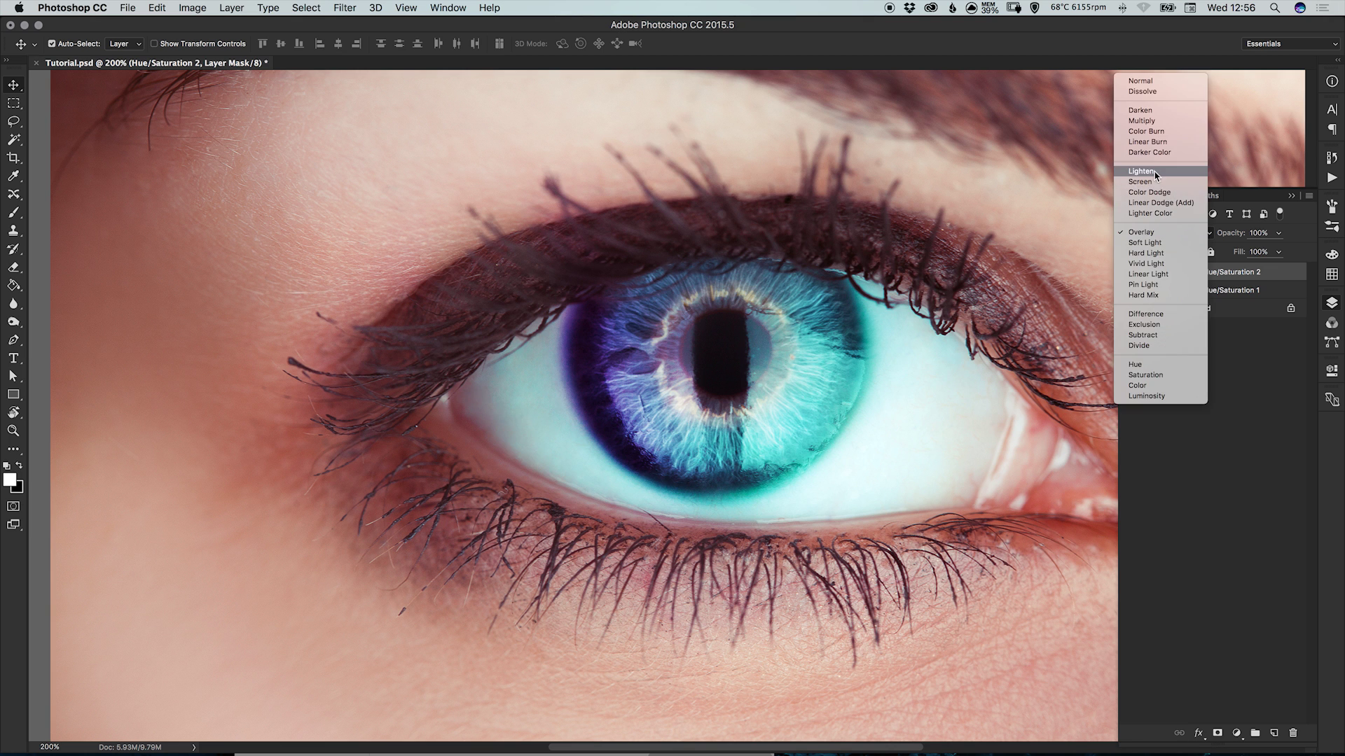
left_click(1154, 173)
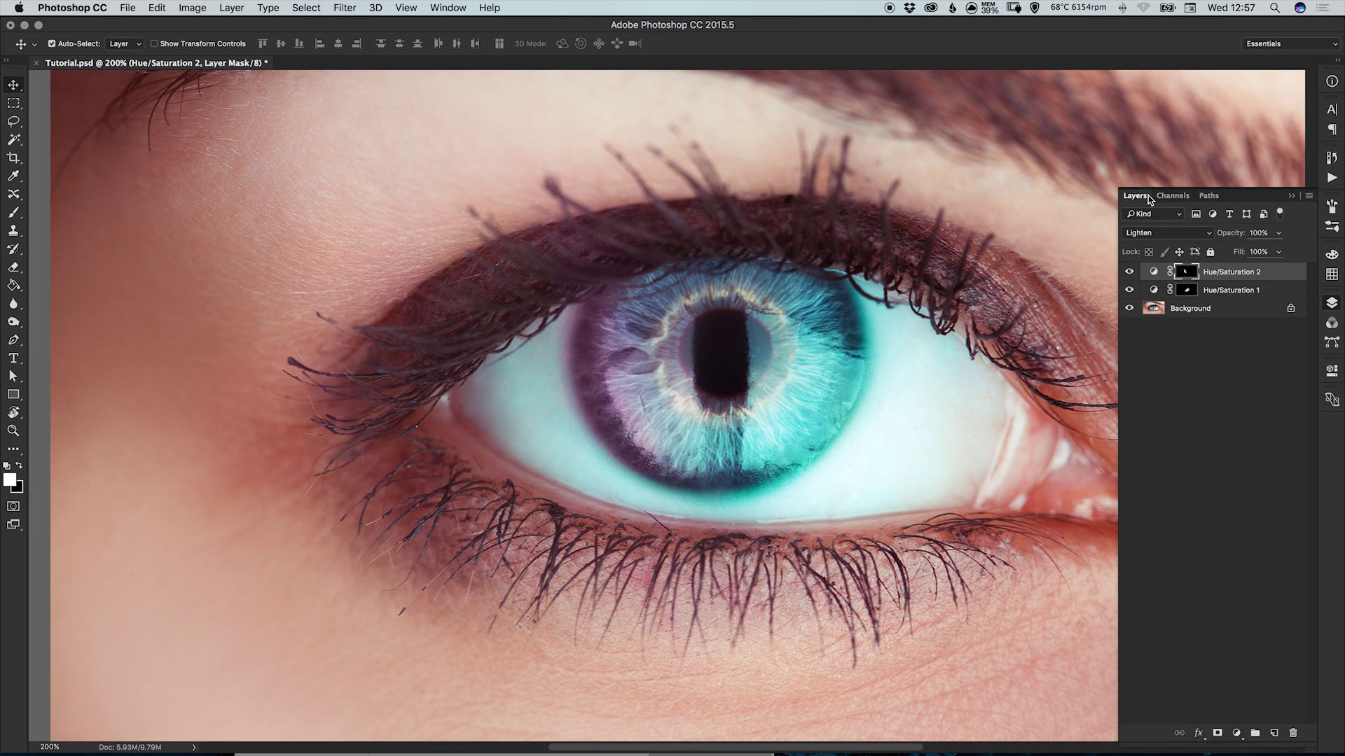
left_click(1141, 234)
left_click(1143, 240)
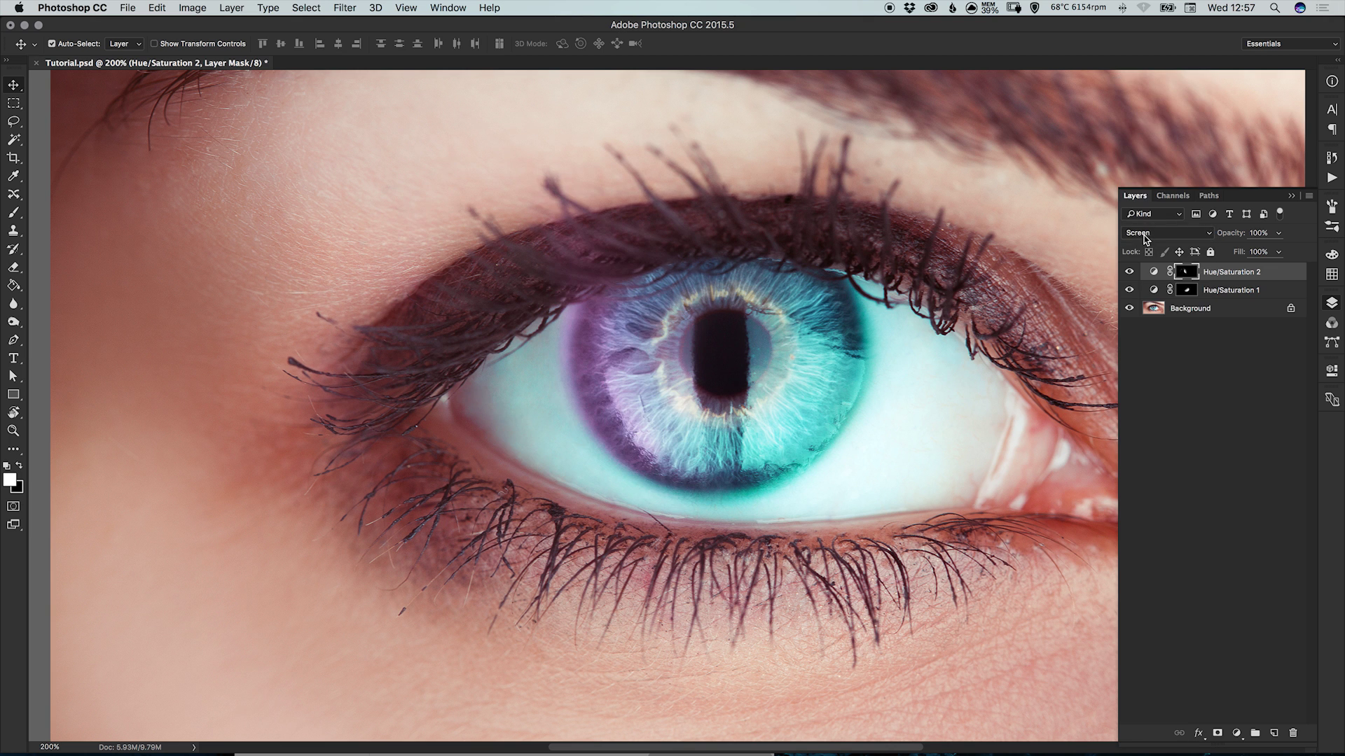
left_click(1146, 238)
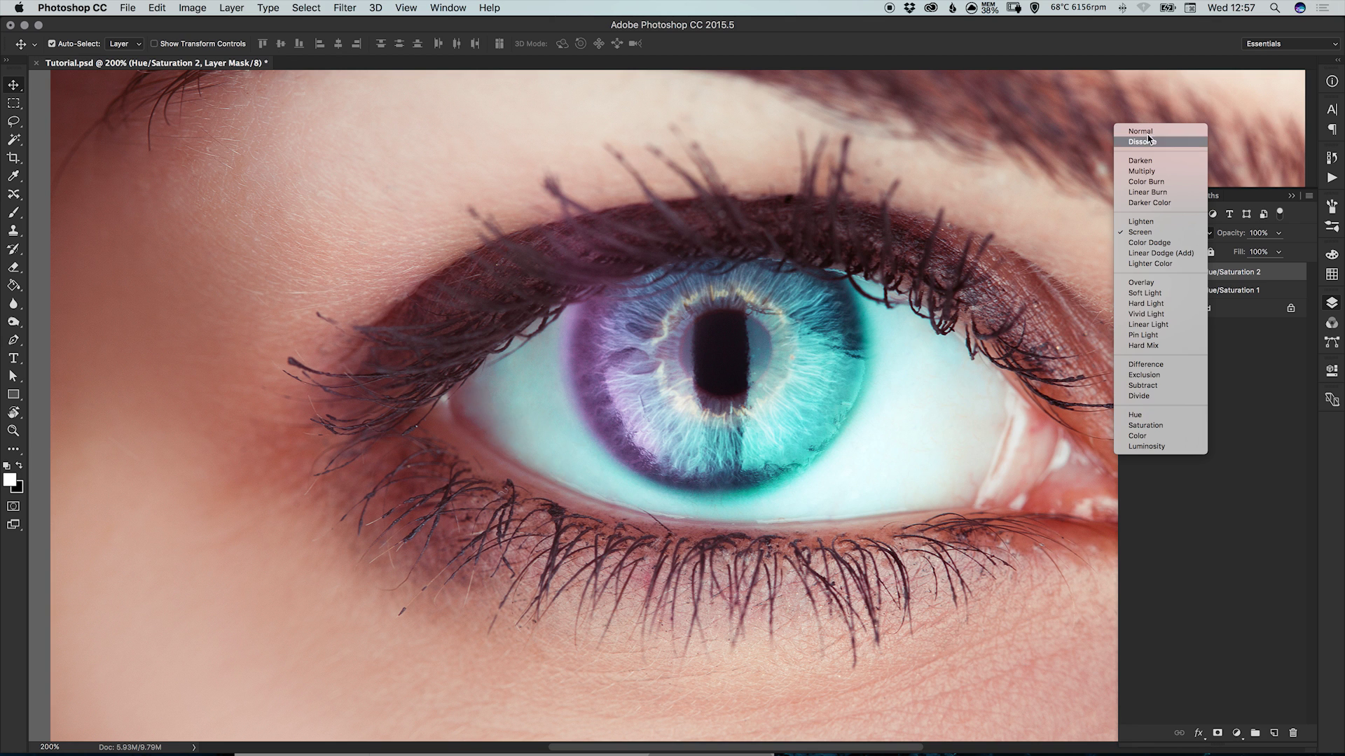
left_click(1143, 142)
Return the tint layer to Normal blending and lower its opacity to about 77%, nudging slightly lower.
left_click(1155, 233)
left_click(1142, 222)
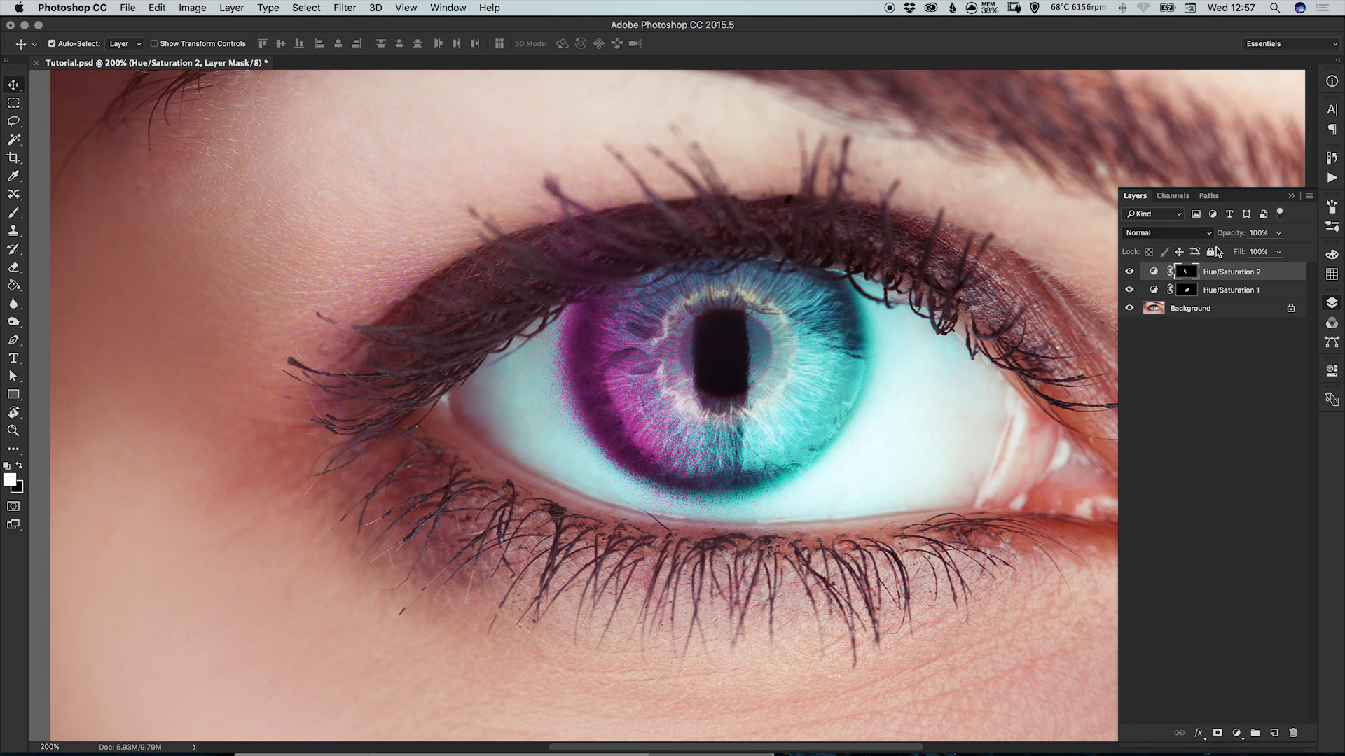
left_click_drag(1279, 233, 1253, 252)
left_click(1157, 284)
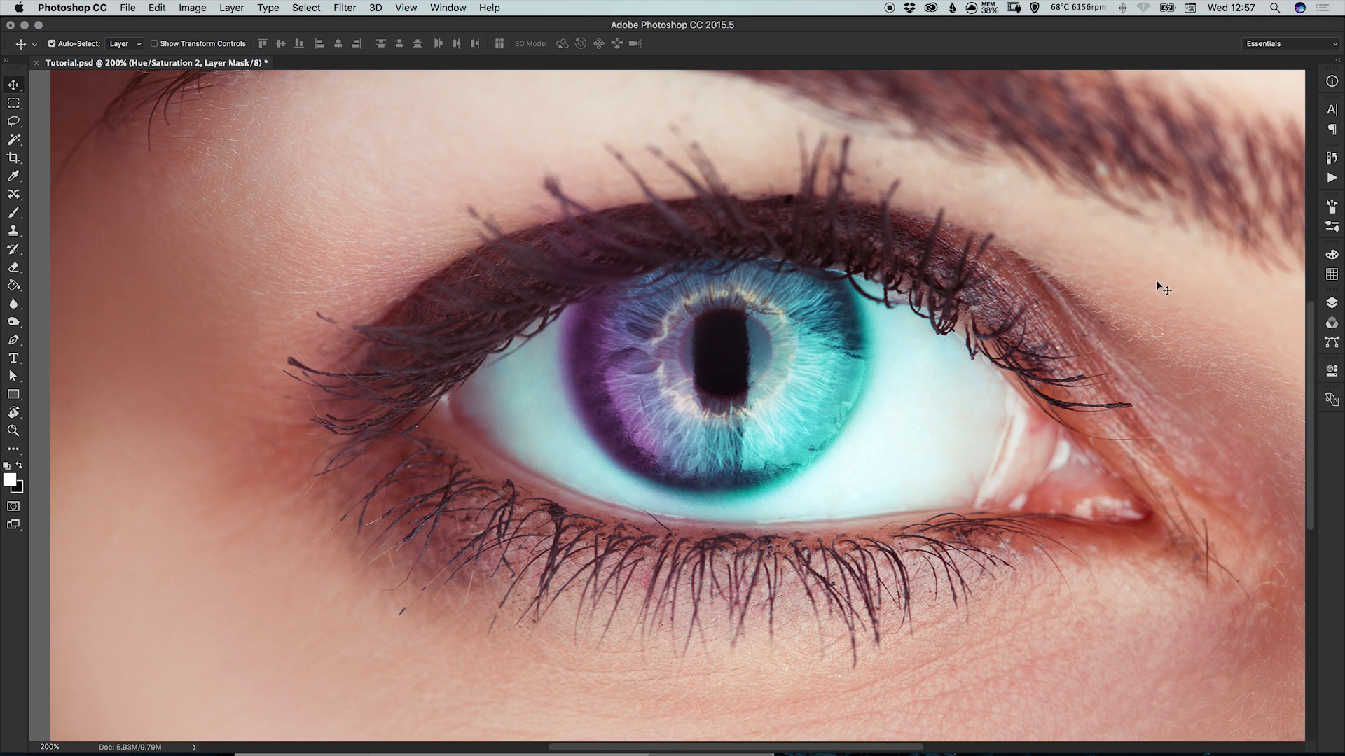